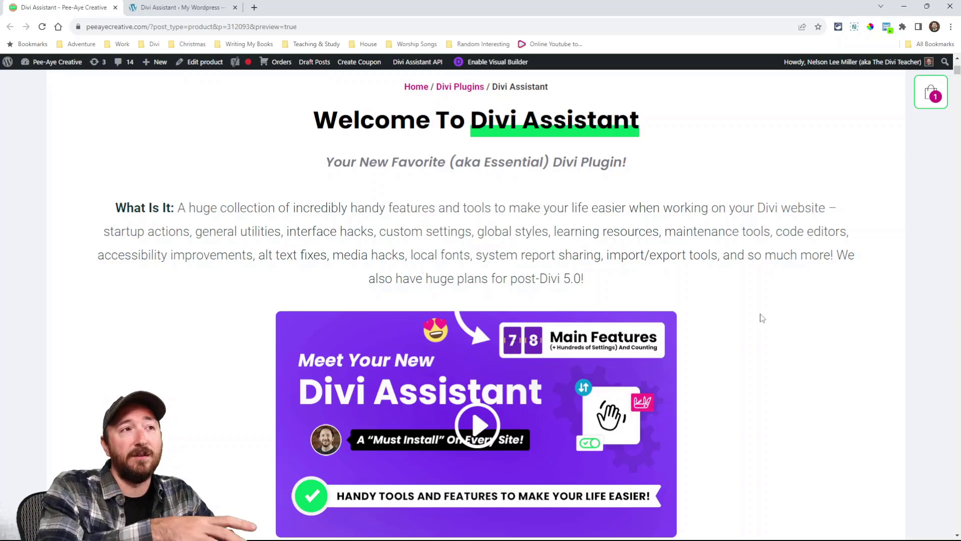
Browse the Divi Assistant product page, then switch to the WordPress admin browser tab
scroll(500, 223, "down", 10)
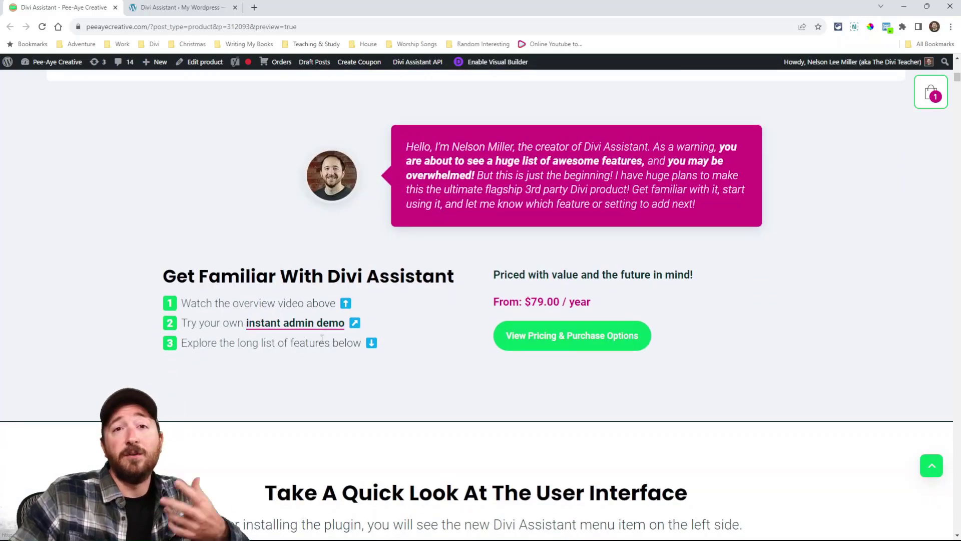
scroll(324, 339, "up", 10)
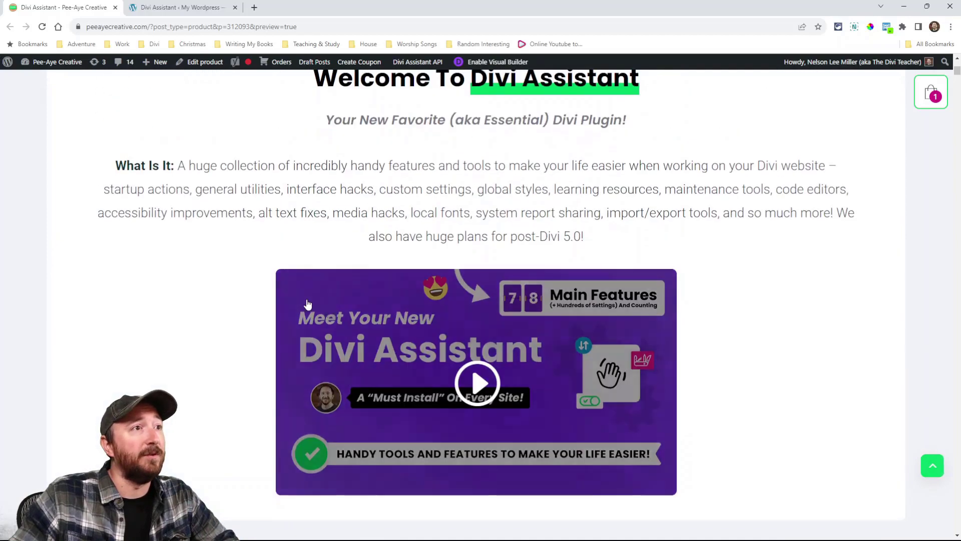
scroll(710, 343, "down", 10)
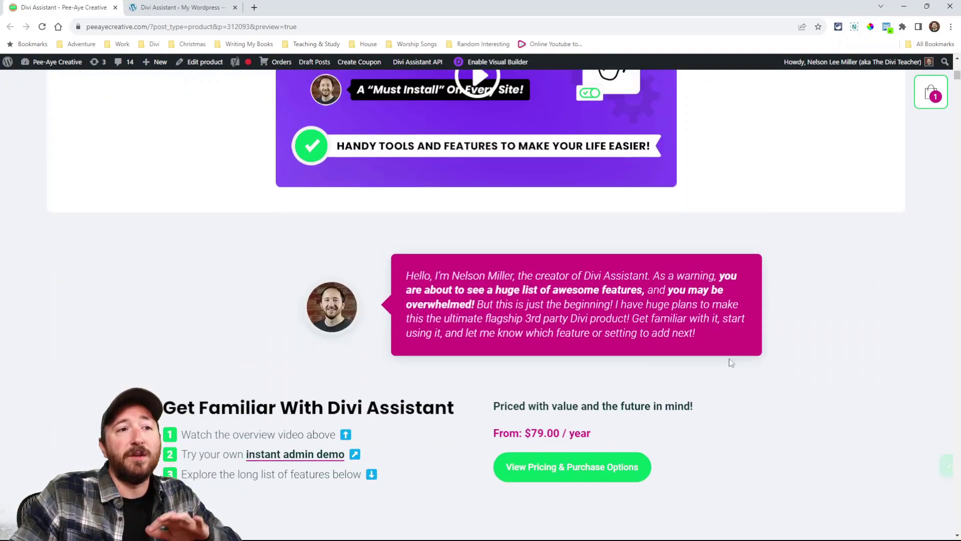
scroll(730, 362, "up", 5)
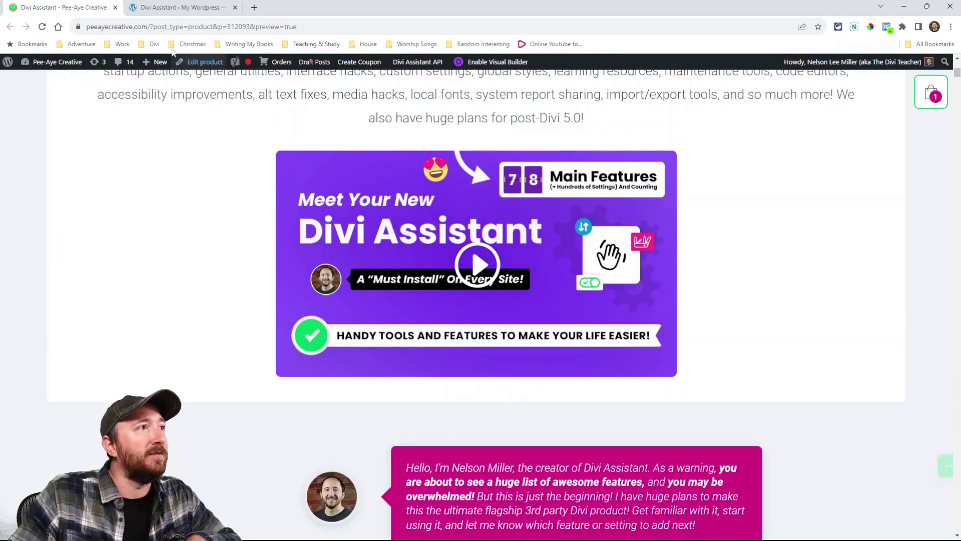
left_click(171, 9)
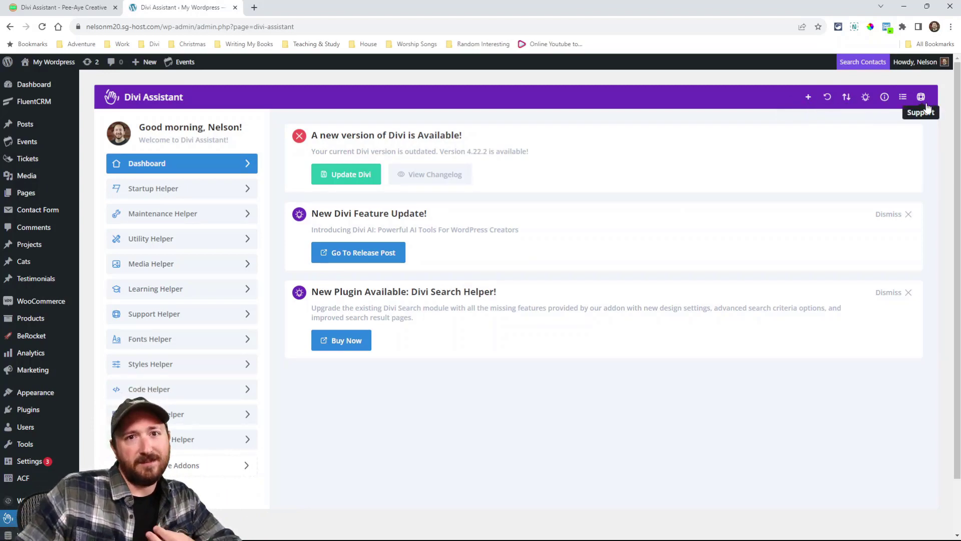
In Enable Addons, toggle the Maintenance Helper addon off and back on
left_click(808, 98)
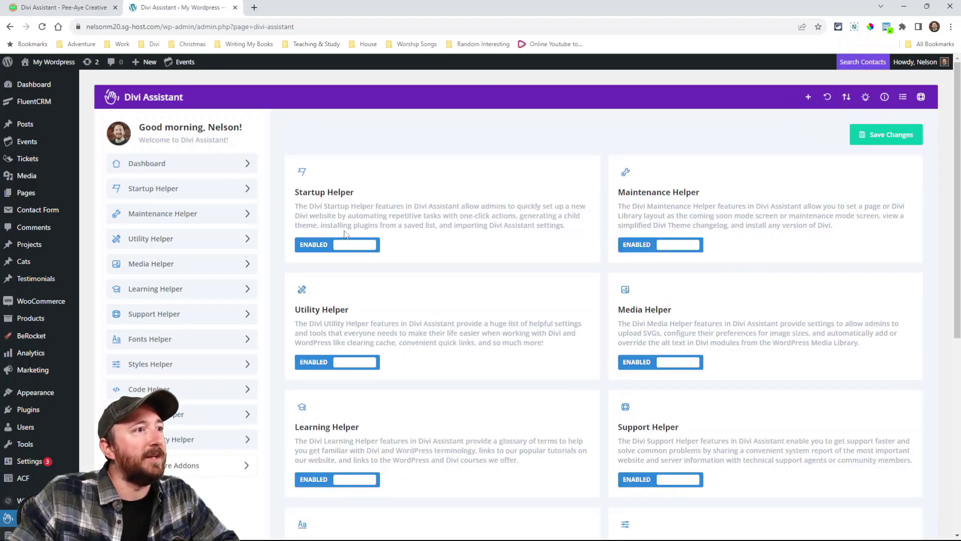
left_click(650, 244)
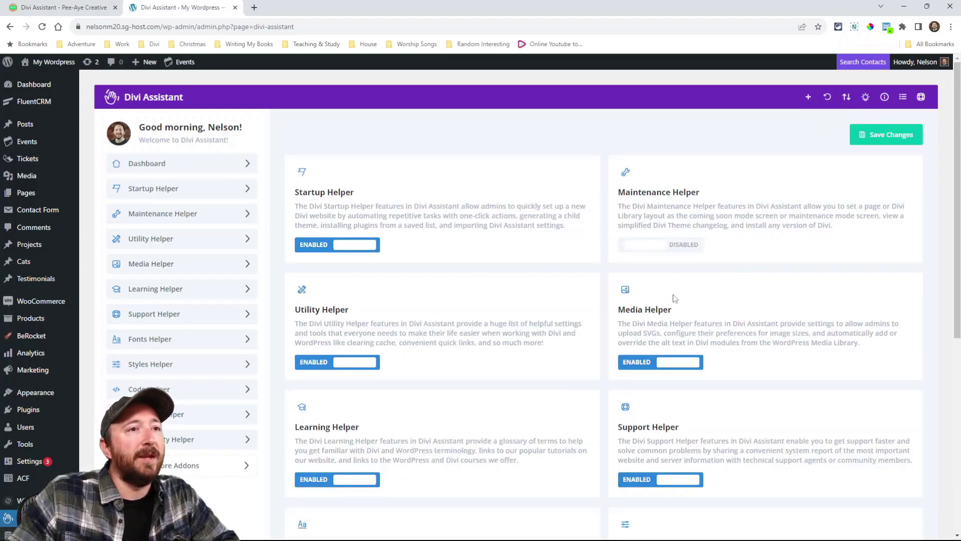
left_click(653, 246)
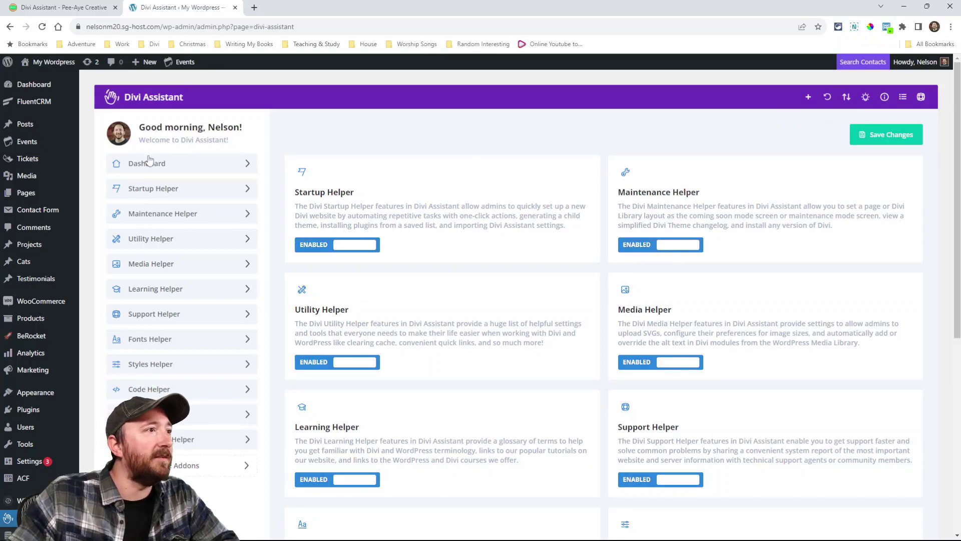
Browse the Startup Helper and Maintenance Helper sub-pages, from plugin export to the Divi changelog
left_click(146, 190)
left_click(144, 237)
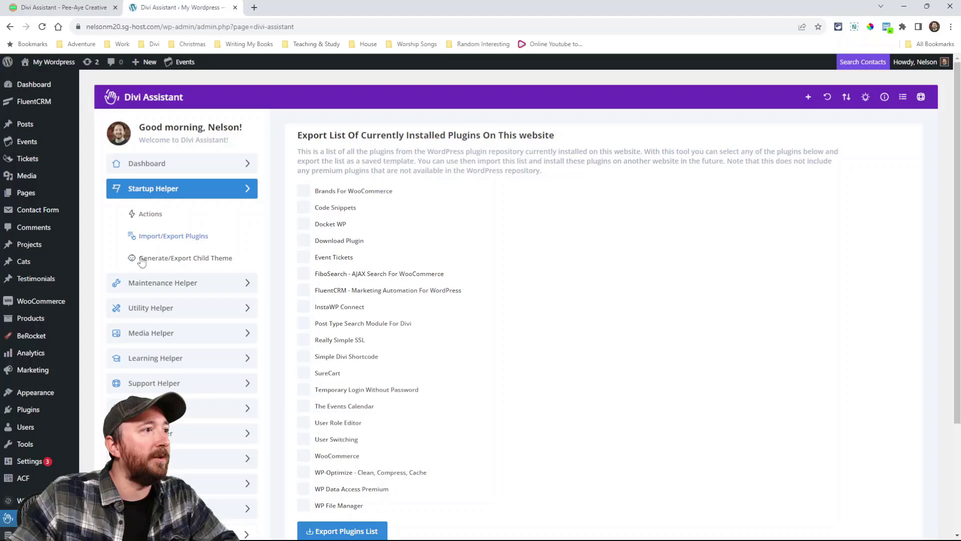
left_click(145, 259)
left_click(151, 283)
left_click(153, 306)
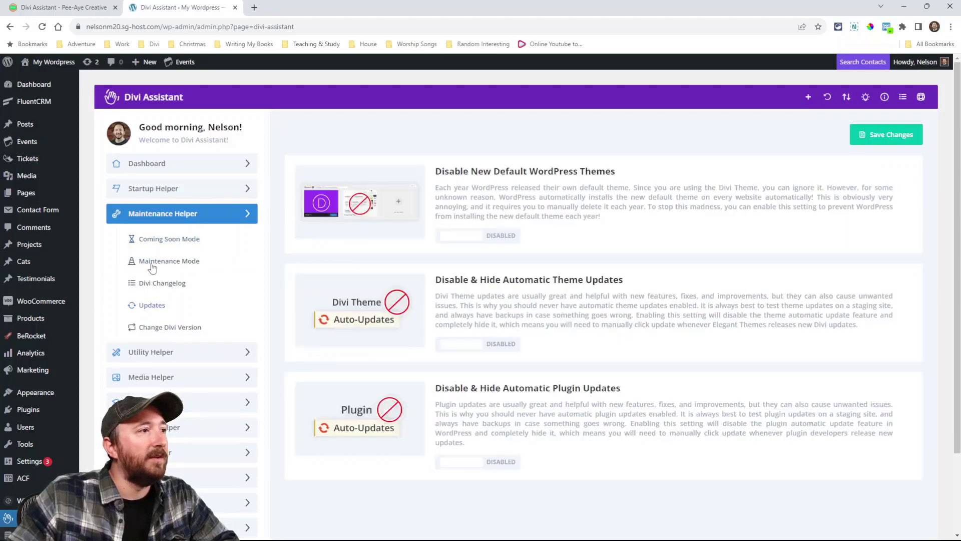
left_click(149, 260)
left_click(151, 283)
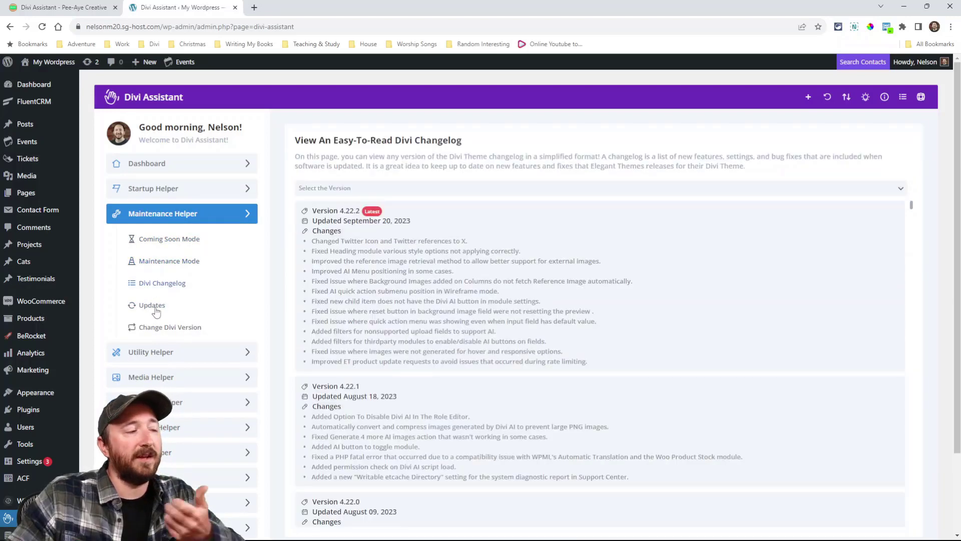
View the Utility Helper Admin Bar settings, then the Editor's Classic Editor per-post-type options
left_click(151, 352)
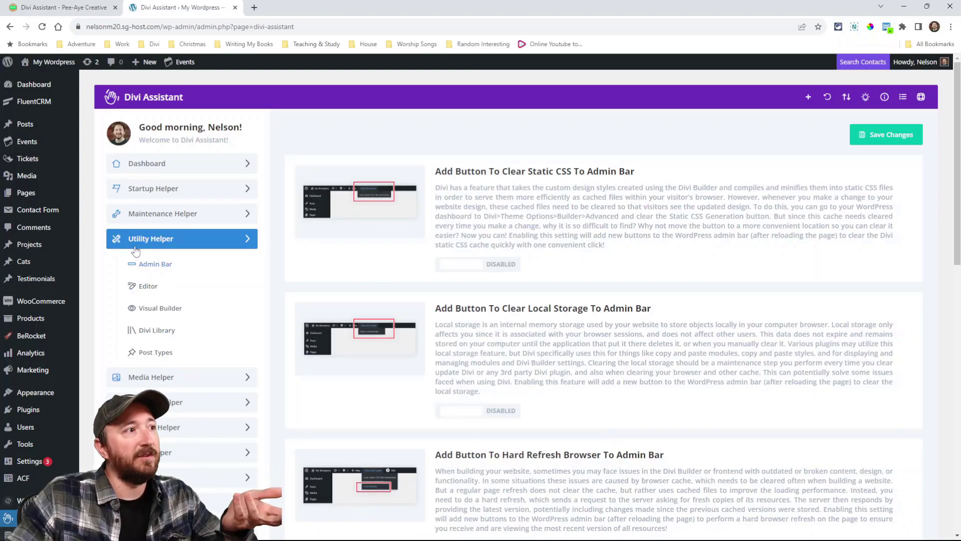
scroll(512, 256, "down", 1)
scroll(511, 256, "down", 5)
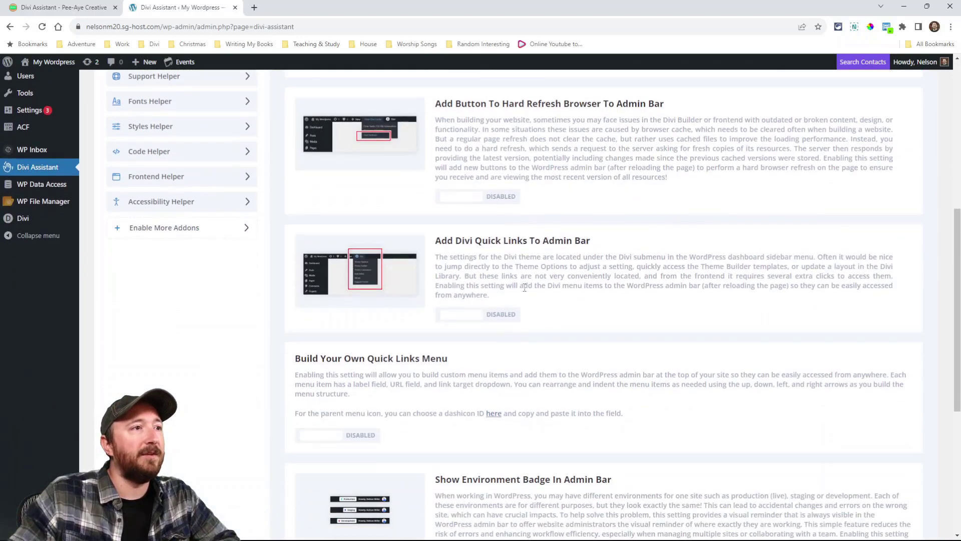
scroll(512, 256, "up", 6)
left_click(143, 286)
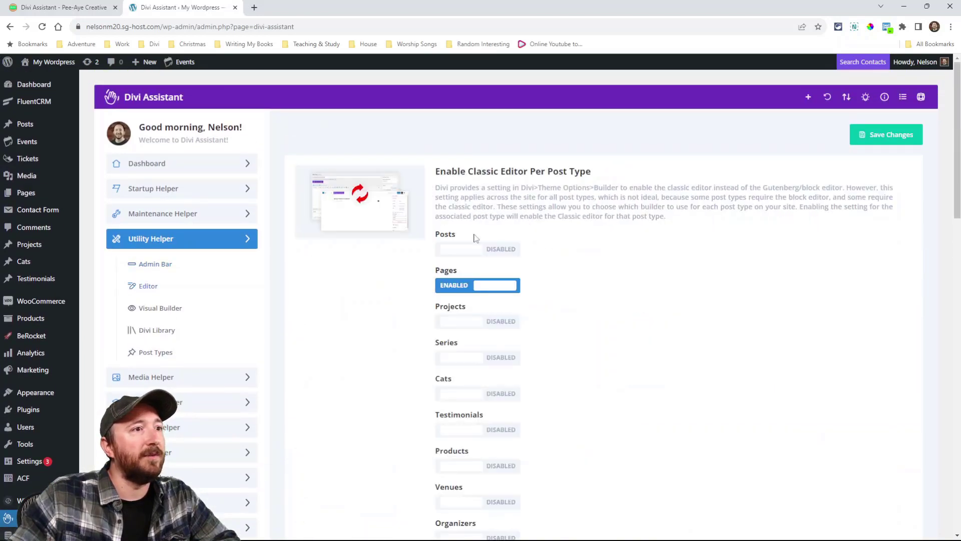
scroll(349, 270, "down", 7)
scroll(238, 233, "up", 6)
scroll(238, 234, "up", 2)
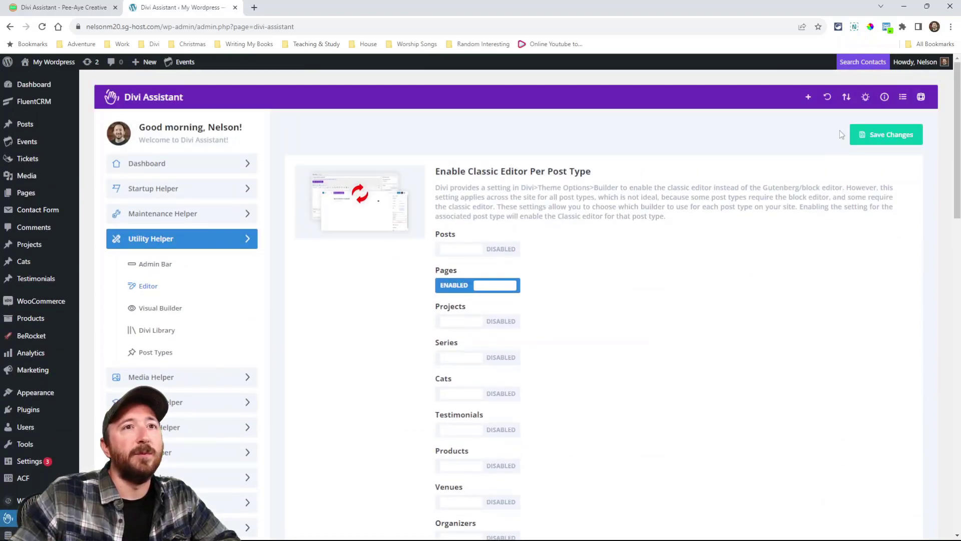
Check the Import/Export, Feature Idea, About and Changelog panels, then go back to the Dashboard
left_click(846, 97)
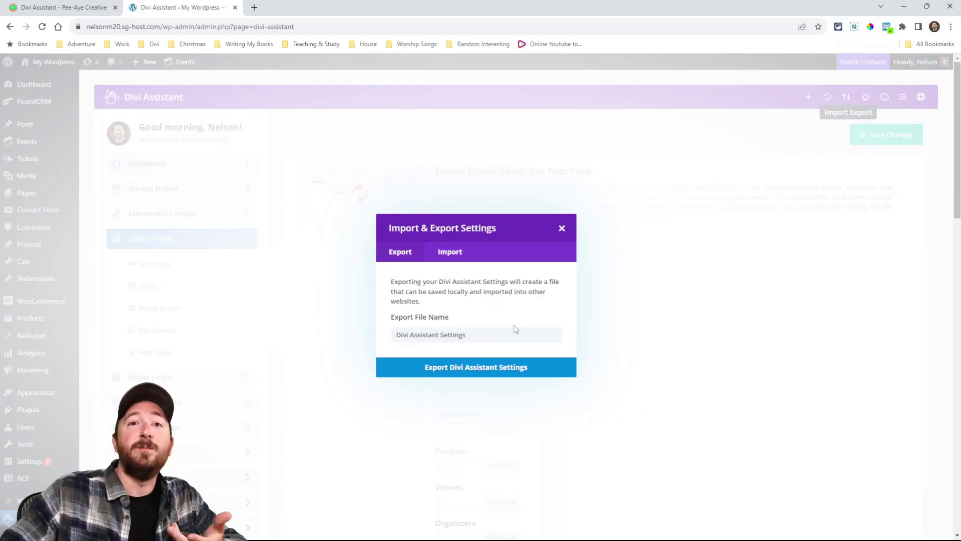
left_click(561, 229)
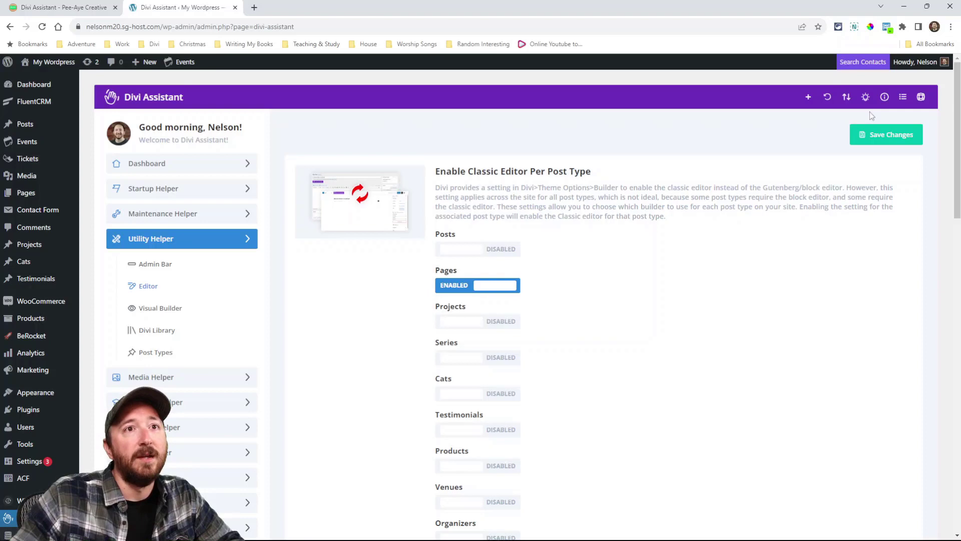
left_click(866, 98)
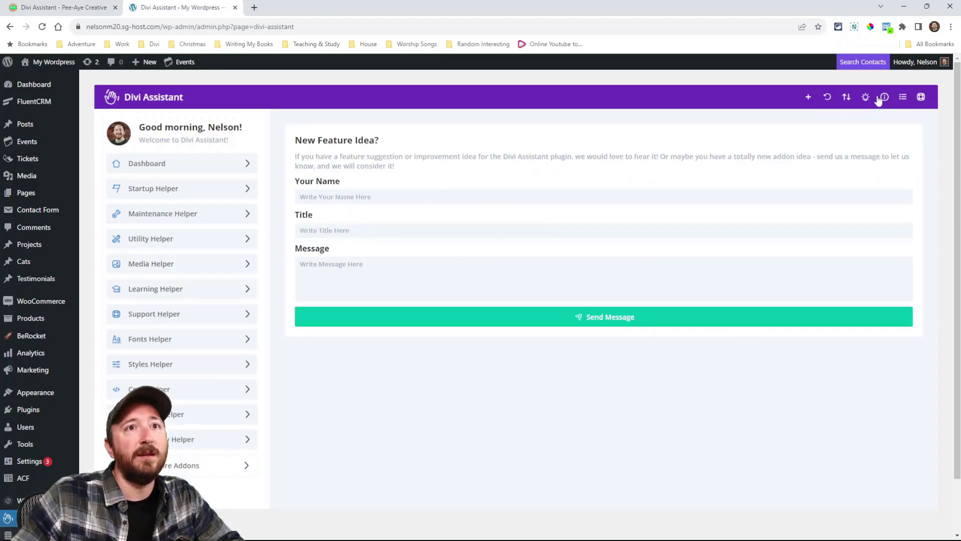
left_click(886, 100)
left_click(921, 101)
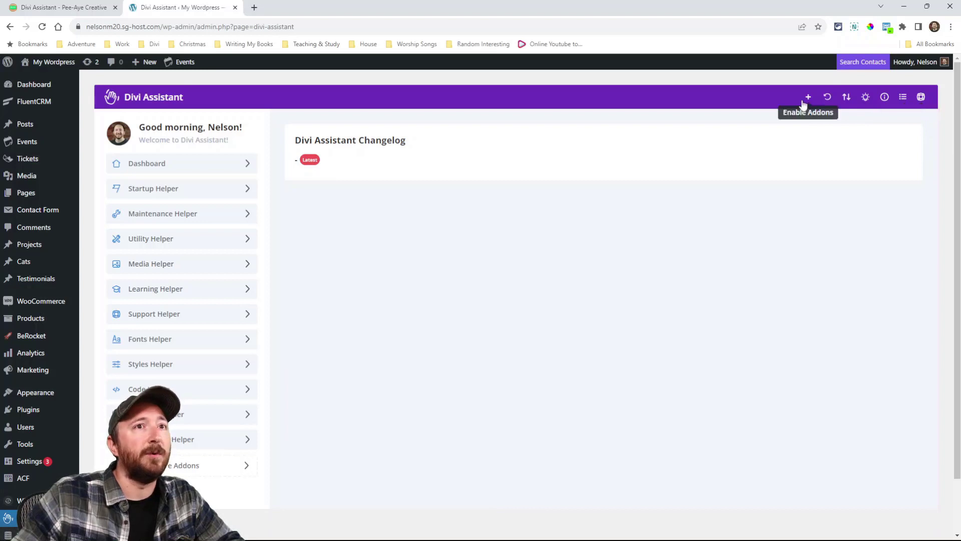
left_click(158, 160)
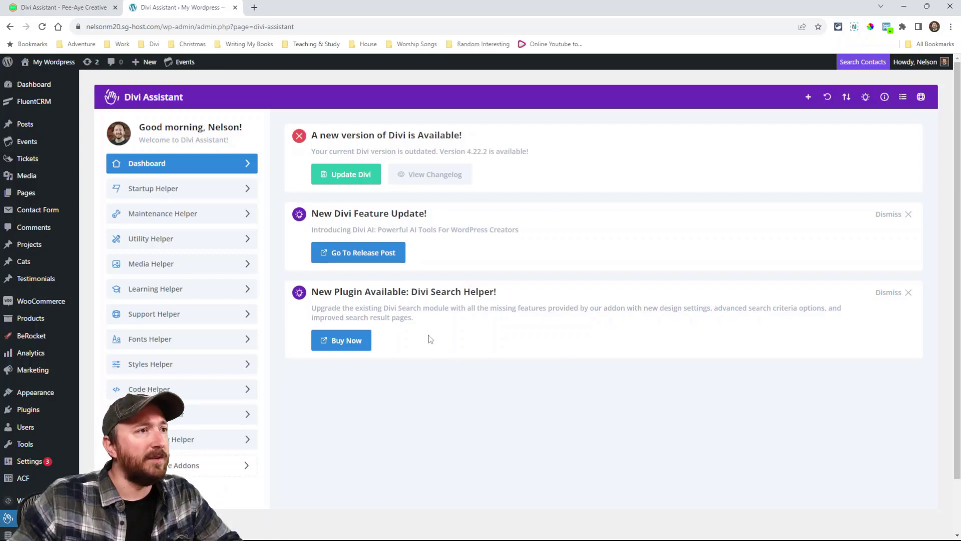
In Startup Helper, remove the default WordPress themes including Twenty Twenty Three, and cancel a plugins-list import
left_click(168, 193)
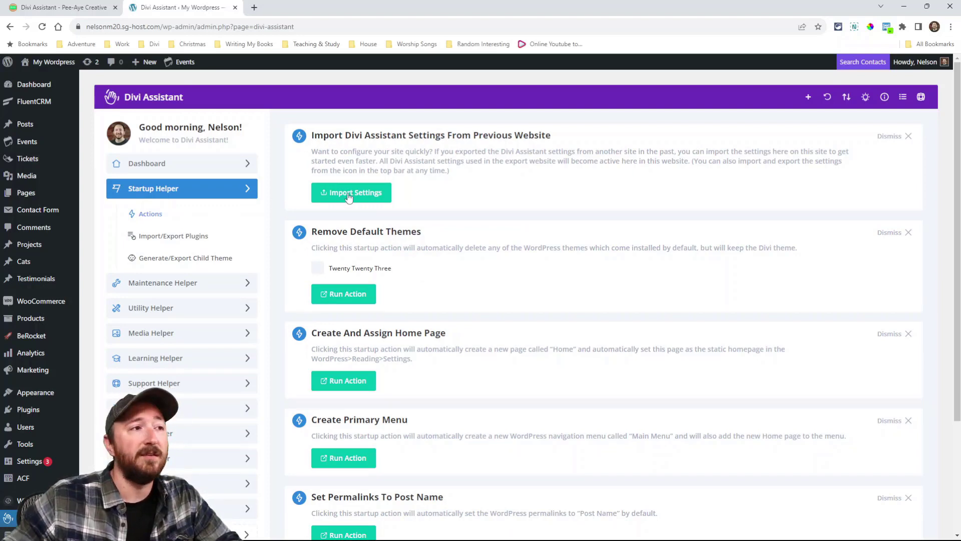
left_click(318, 269)
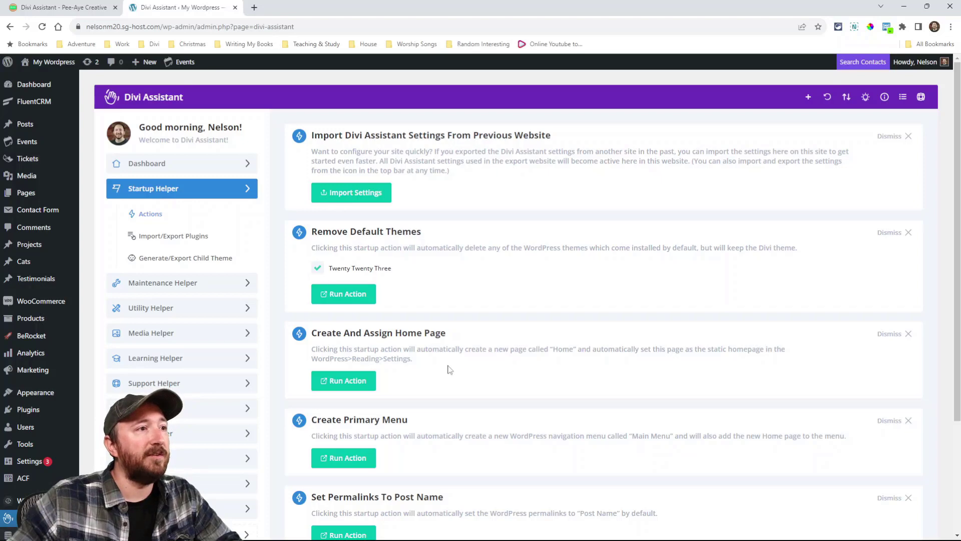
left_click(342, 301)
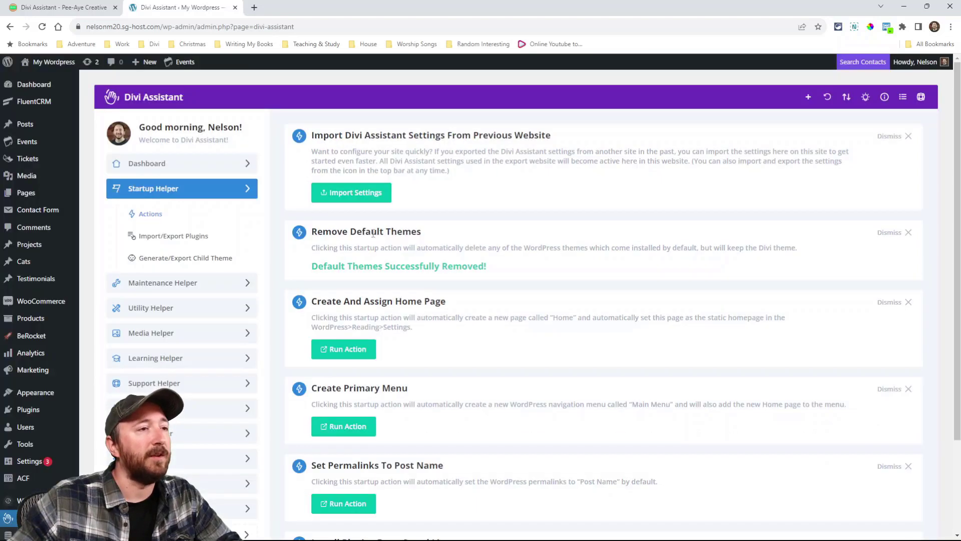
left_click_drag(314, 268, 493, 270)
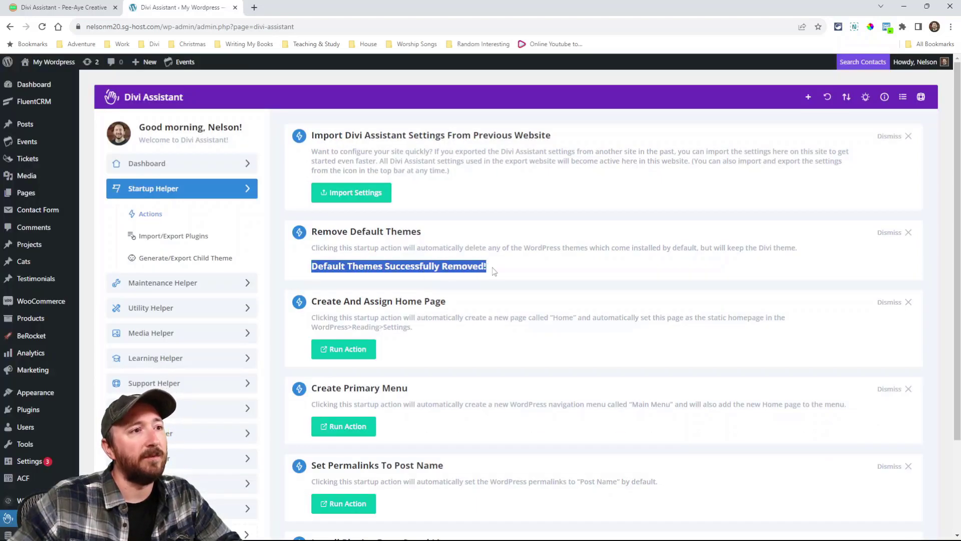
scroll(357, 269, "down", 1)
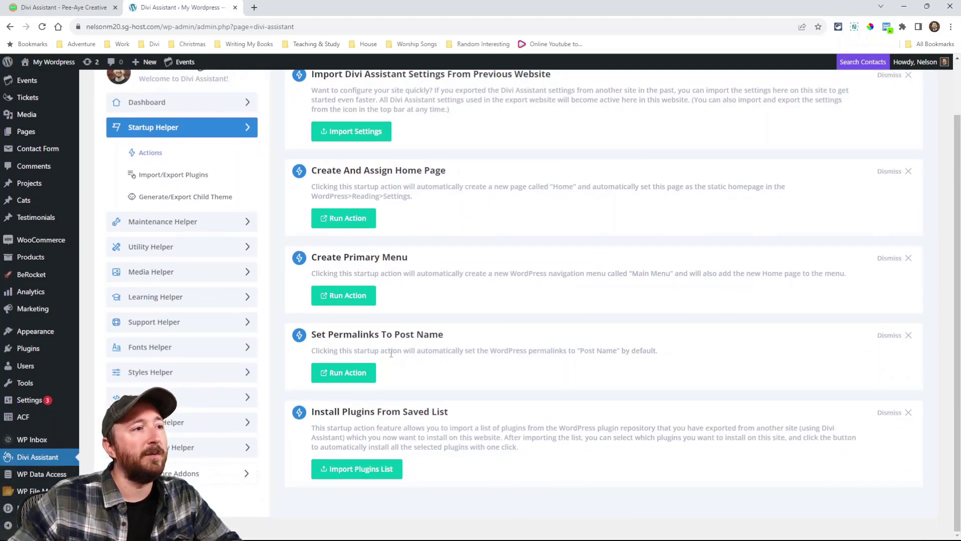
left_click(361, 468)
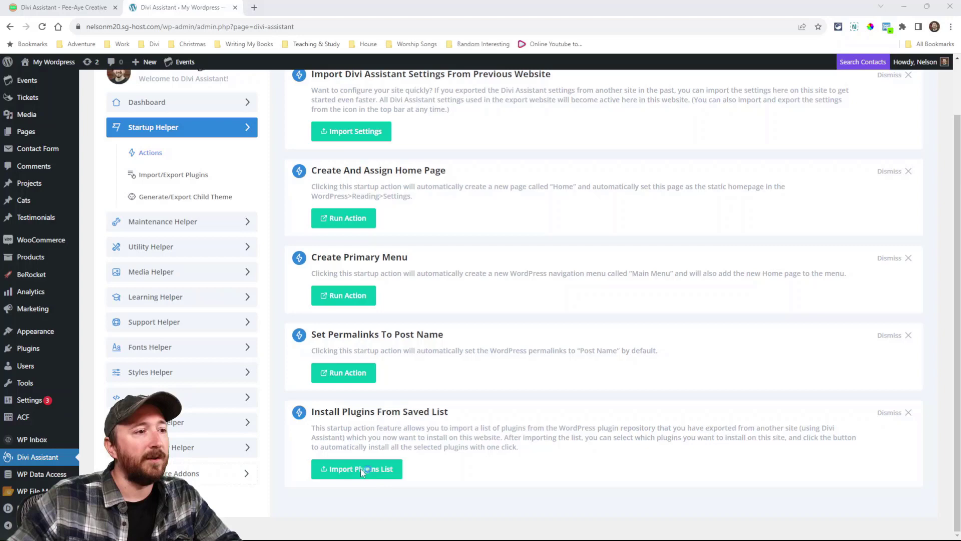
left_click(832, 491)
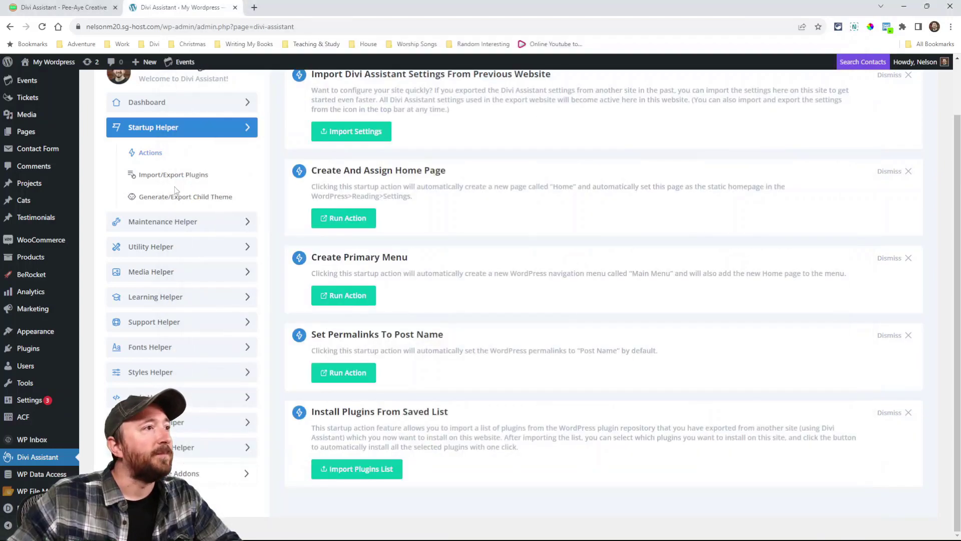
Tick WP File Manager in the Export Plugins list
left_click(161, 176)
scroll(358, 200, "up", 2)
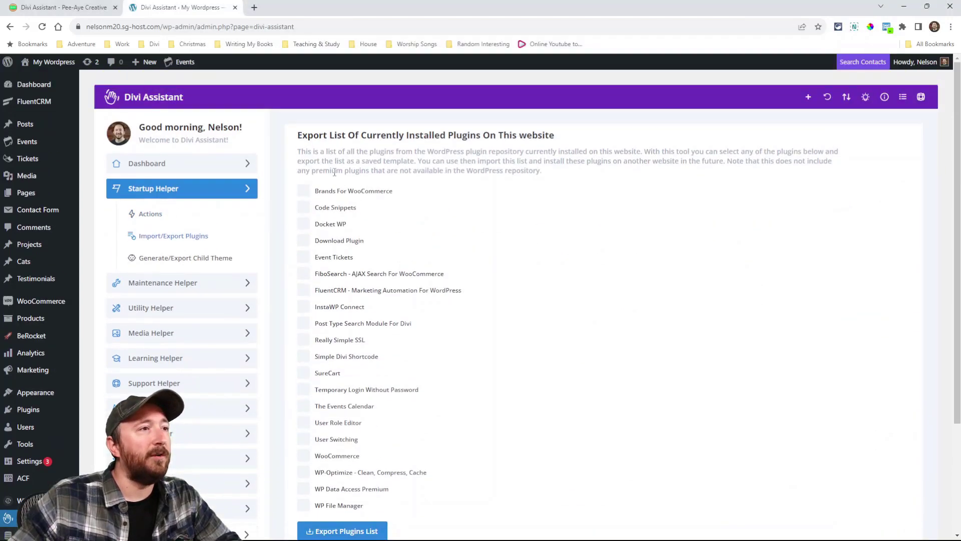
scroll(320, 245, "down", 2)
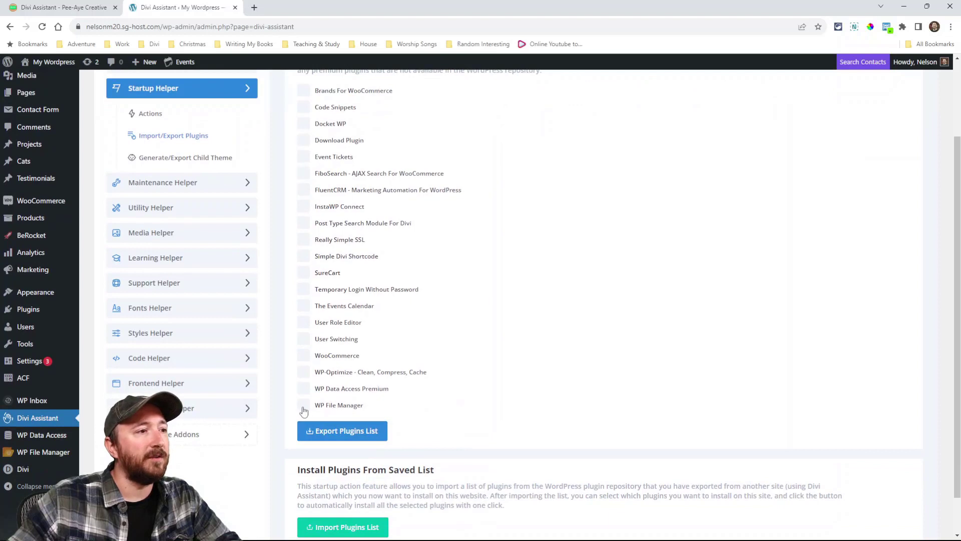
left_click(303, 407)
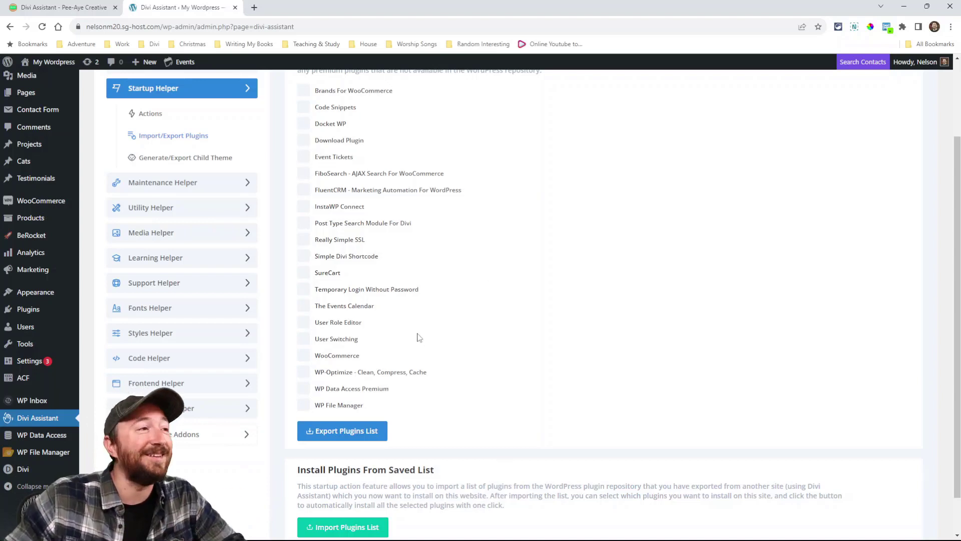
Look over the Generate/Export Child Theme page, then load the Coming Soon Mode settings
left_click(155, 159)
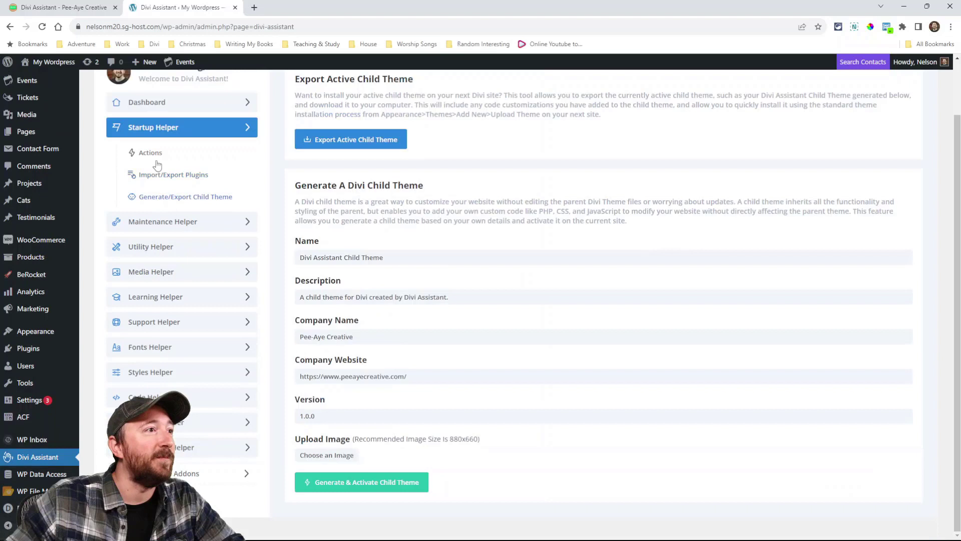
scroll(536, 301, "up", 1)
scroll(509, 358, "down", 1)
scroll(509, 358, "up", 1)
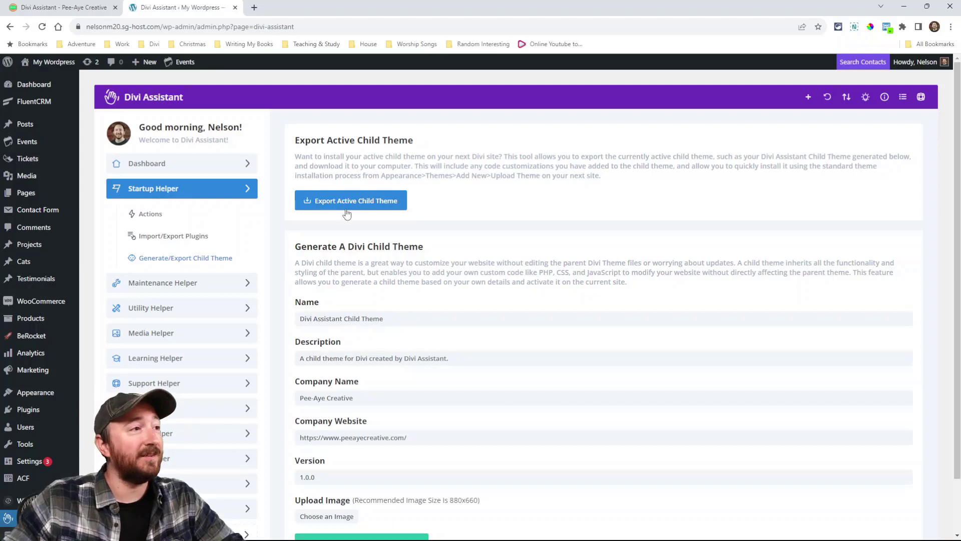
left_click(156, 284)
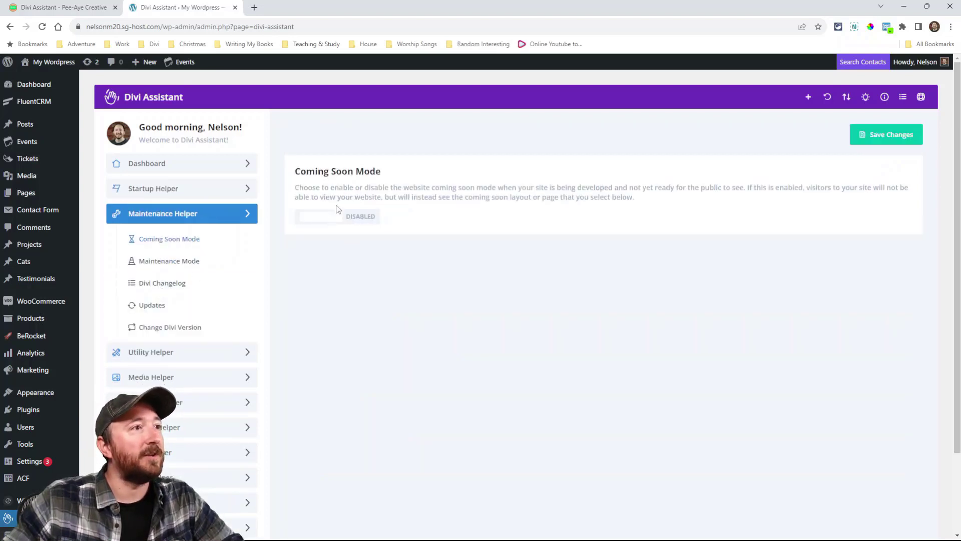
Enable Coming Soon Mode and check its layout dropdown without choosing a layout
left_click(325, 218)
left_click(333, 275)
left_click(335, 275)
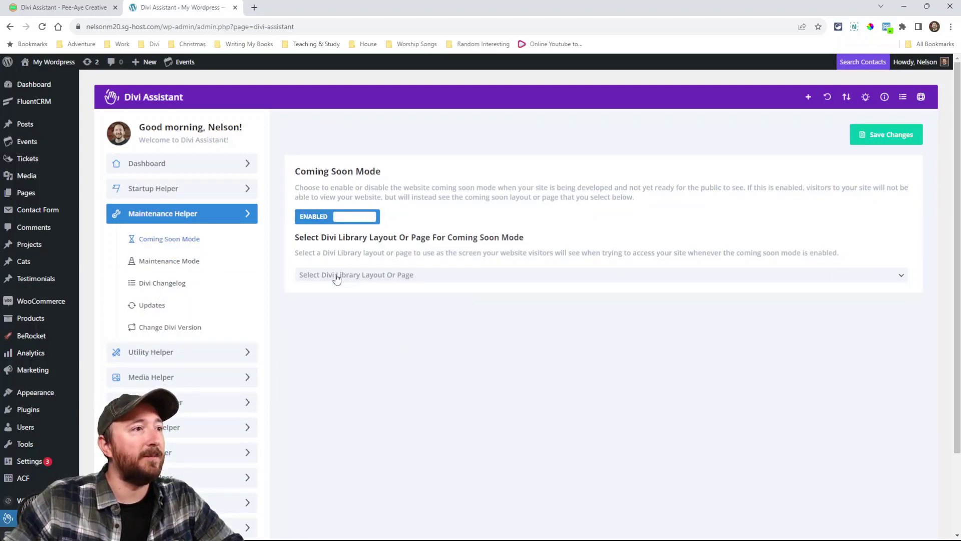
left_click(347, 275)
left_click(350, 274)
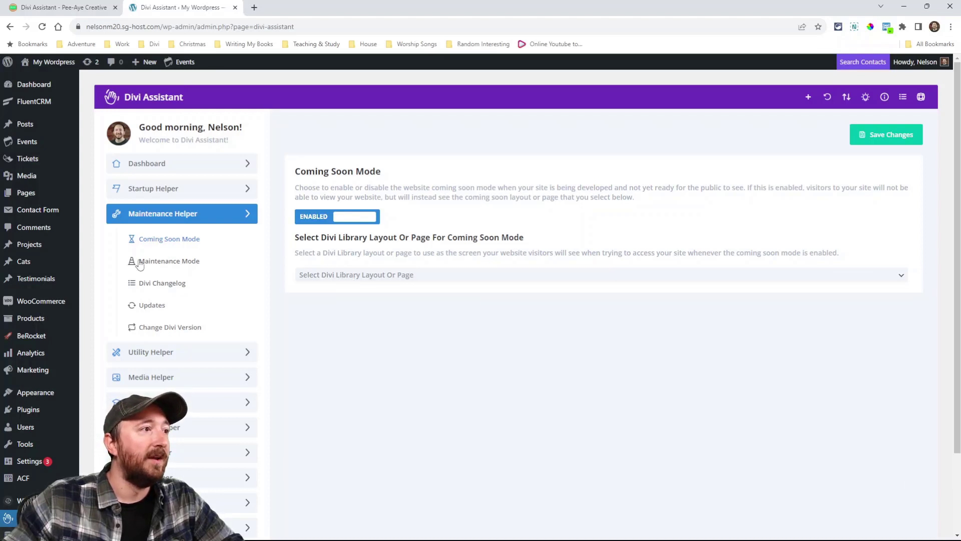
Enable Maintenance Mode, check its layout dropdown, then view the Divi Changelog and Updates pages
left_click(146, 266)
left_click(345, 226)
left_click(352, 285)
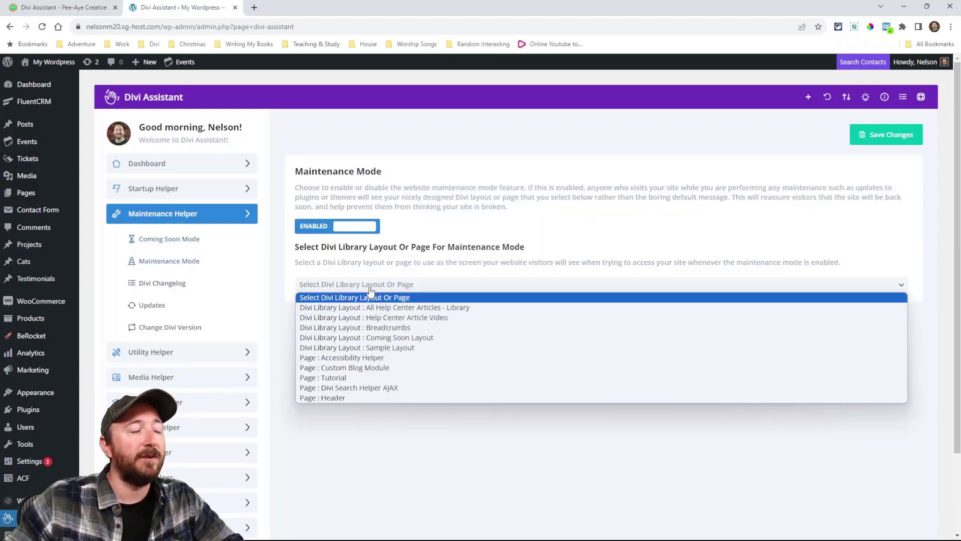
left_click(328, 286)
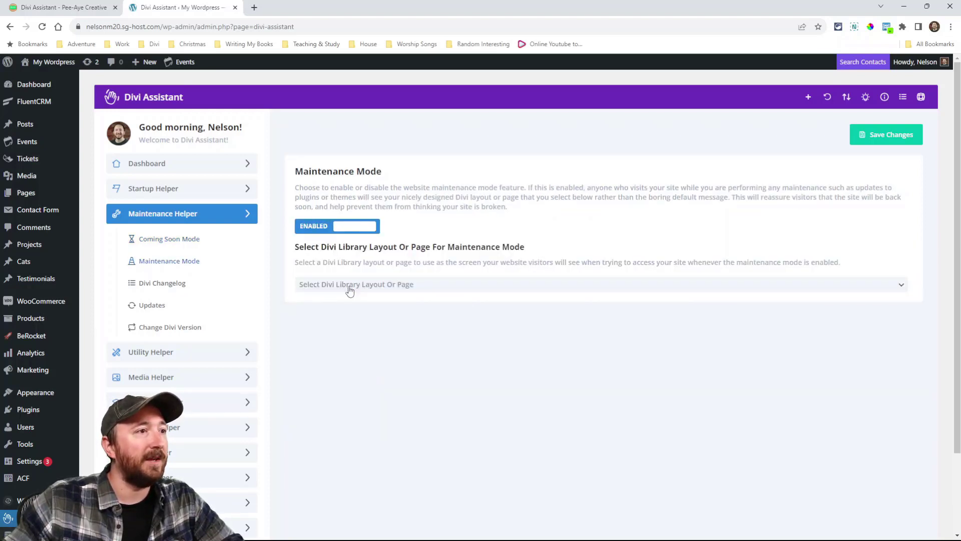
left_click(160, 285)
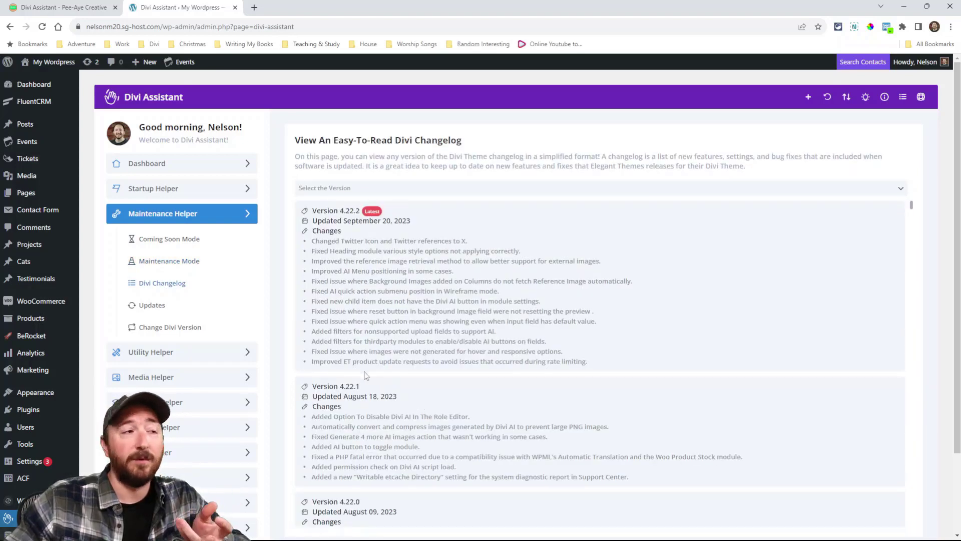
left_click(151, 305)
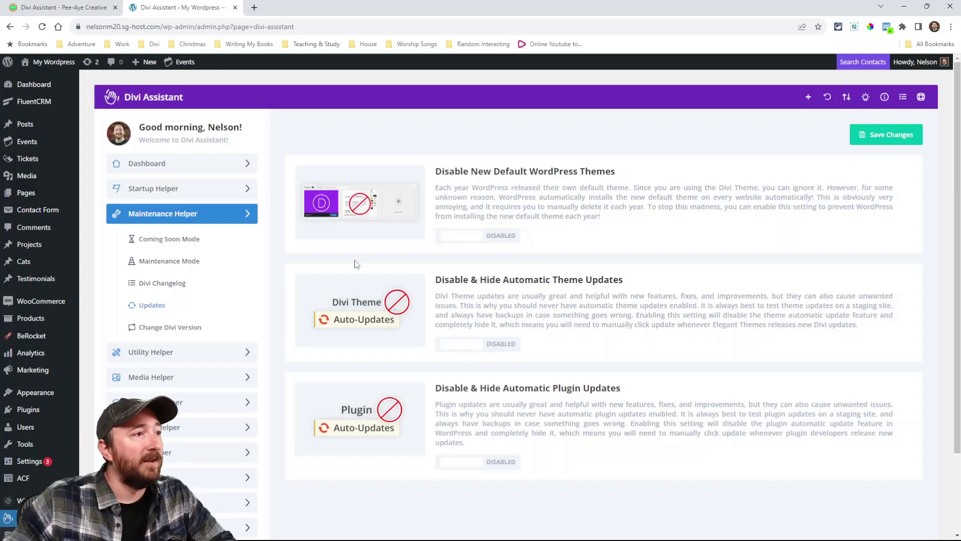
Select Divi version 4.20.4 under Change Divi Version, then go to the Utility Helper Admin Bar settings
left_click(172, 329)
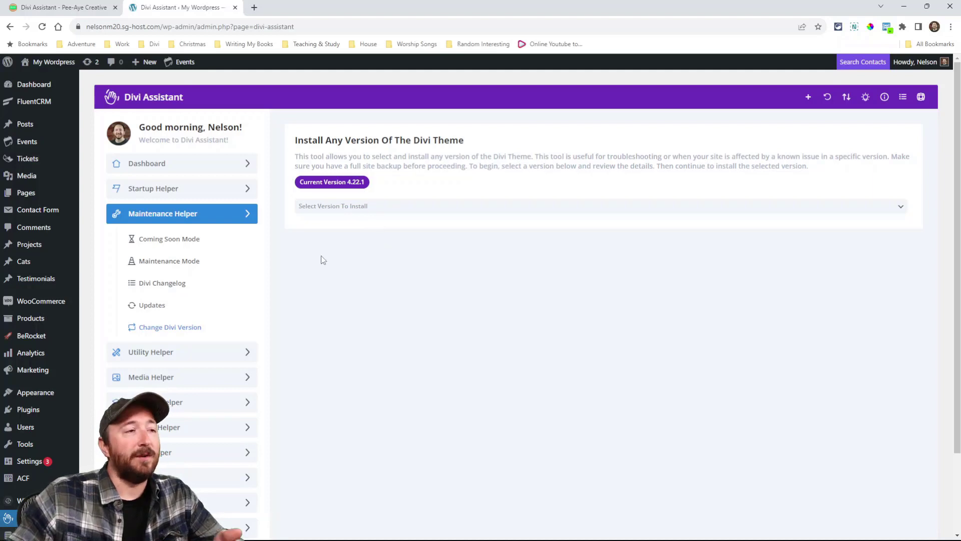
left_click(328, 209)
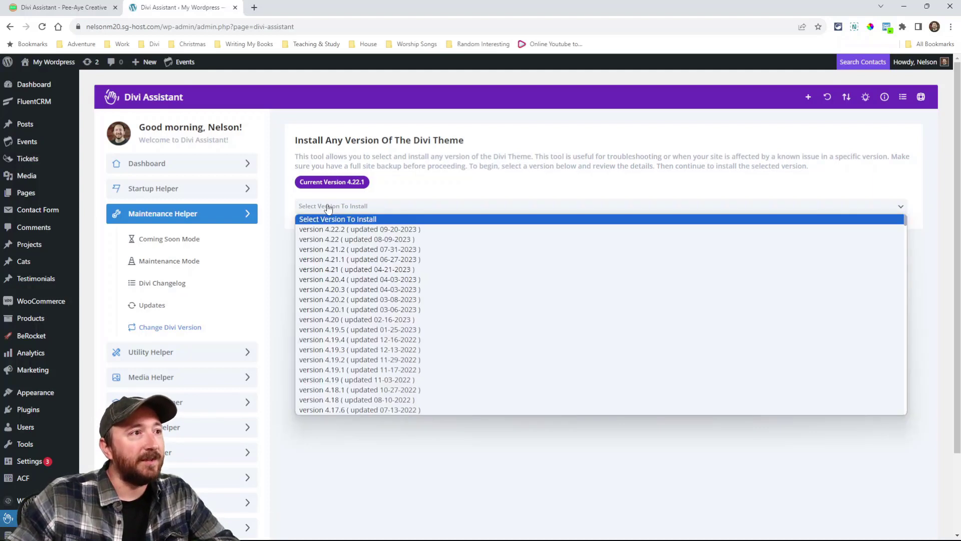
left_click(365, 279)
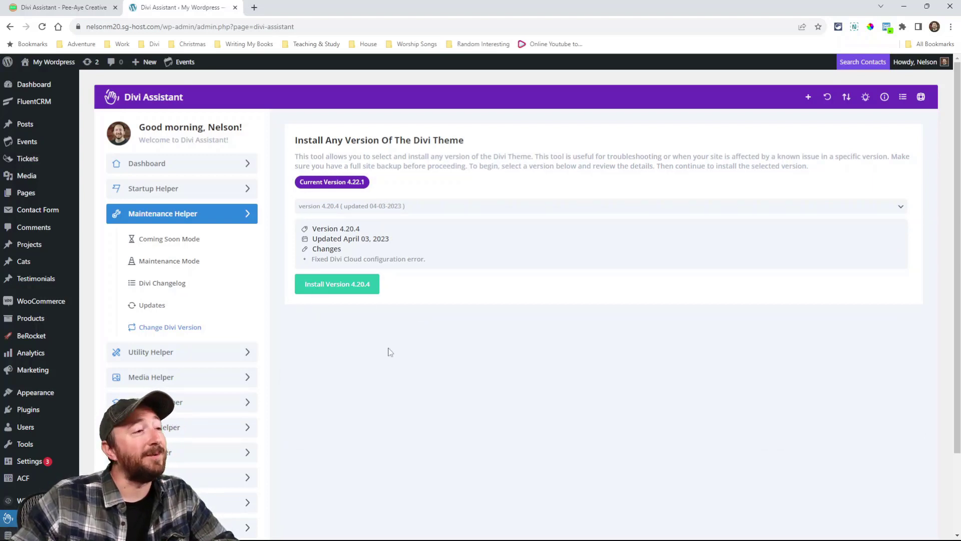
scroll(310, 358, "down", 2)
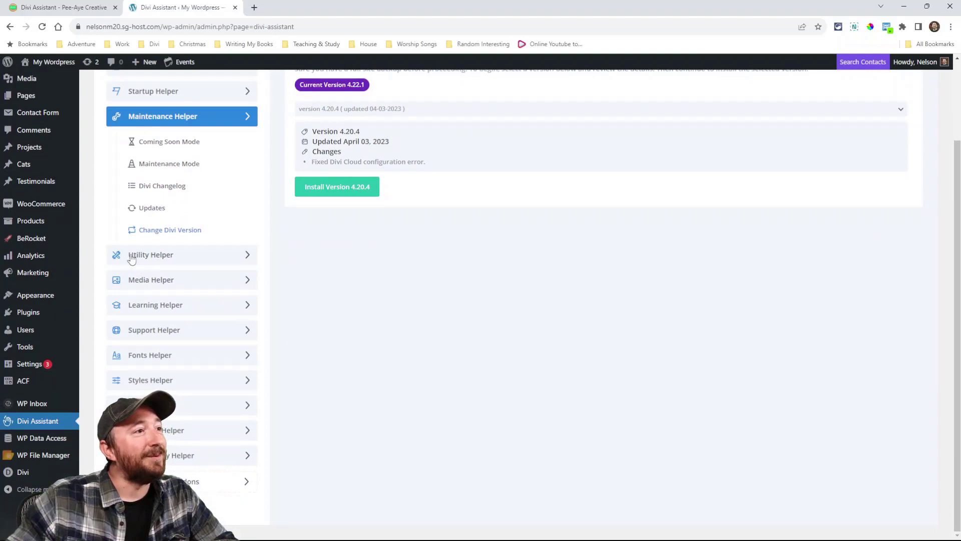
left_click(157, 260)
scroll(482, 291, "up", 2)
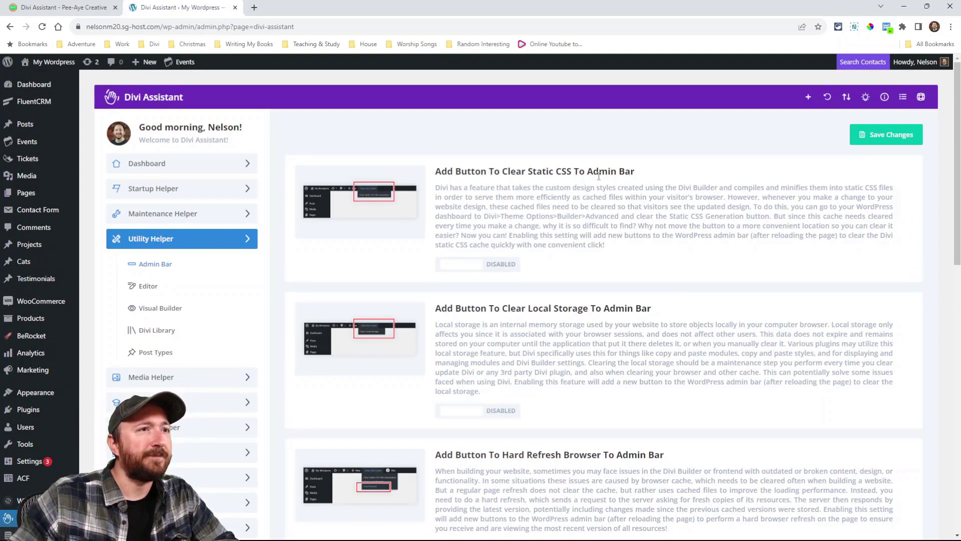
Enable Build Your Own Quick Links Menu in the Admin Bar settings, then review down to Hide Admin Bar
left_click_drag(517, 173, 648, 178)
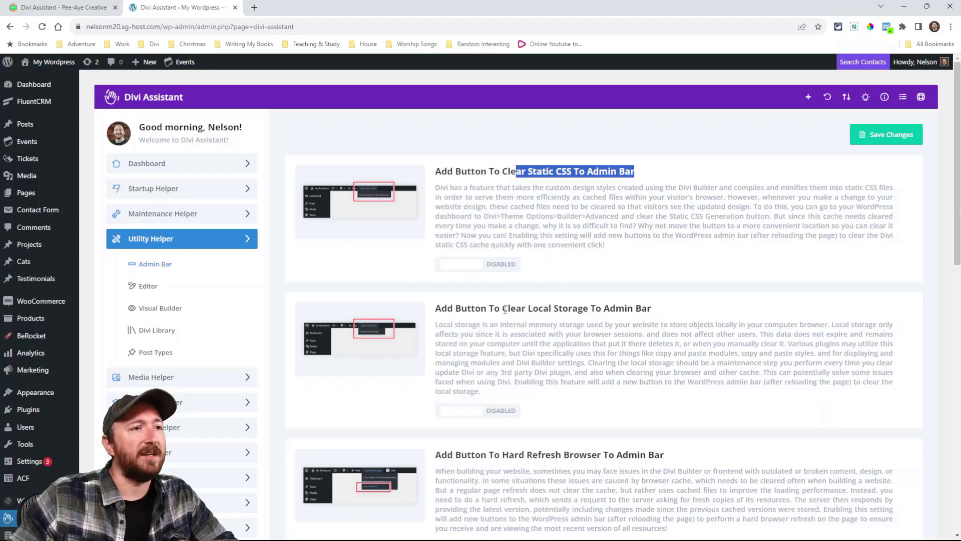
left_click_drag(494, 309, 616, 310)
scroll(590, 317, "down", 4)
left_click_drag(508, 255, 640, 255)
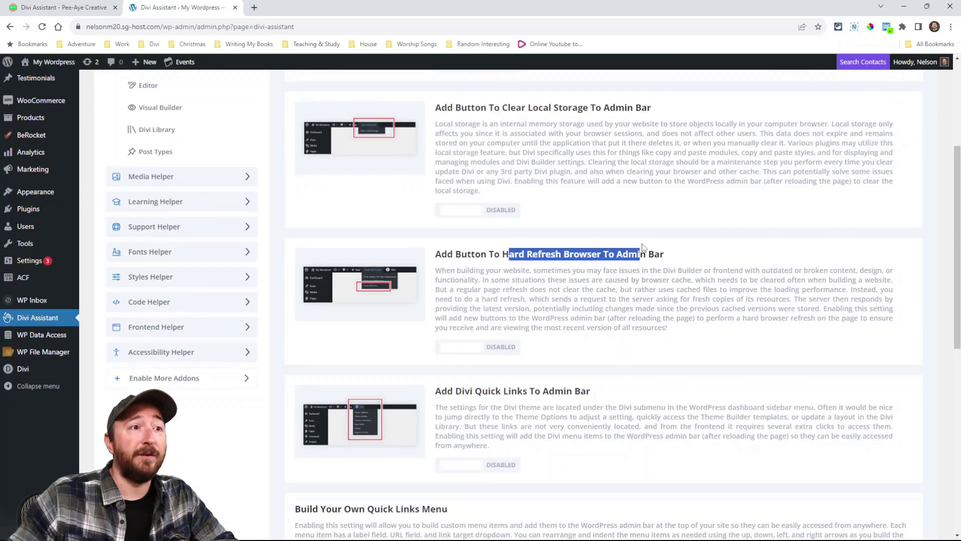
scroll(484, 243, "down", 3)
left_click_drag(482, 241, 581, 241)
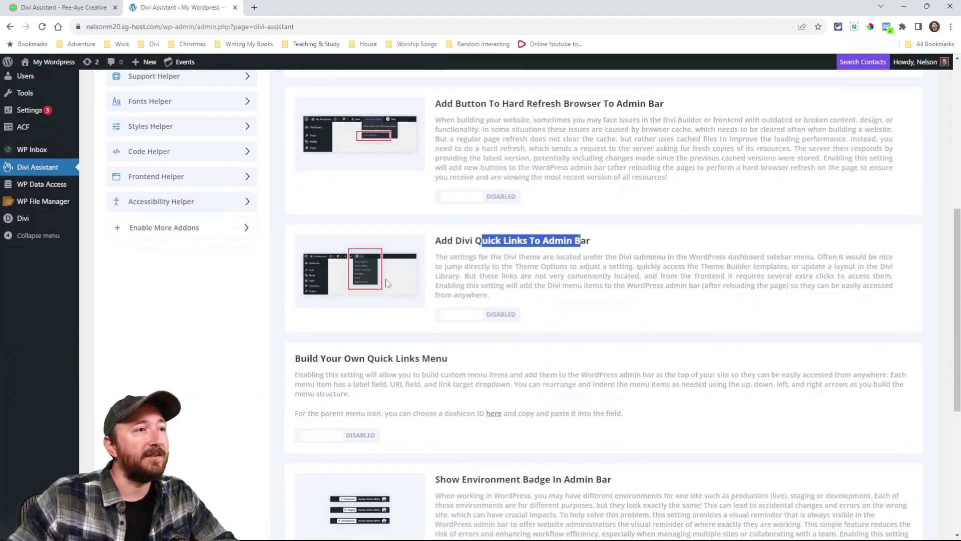
scroll(468, 312, "down", 3)
scroll(469, 313, "down", 1)
left_click(336, 239)
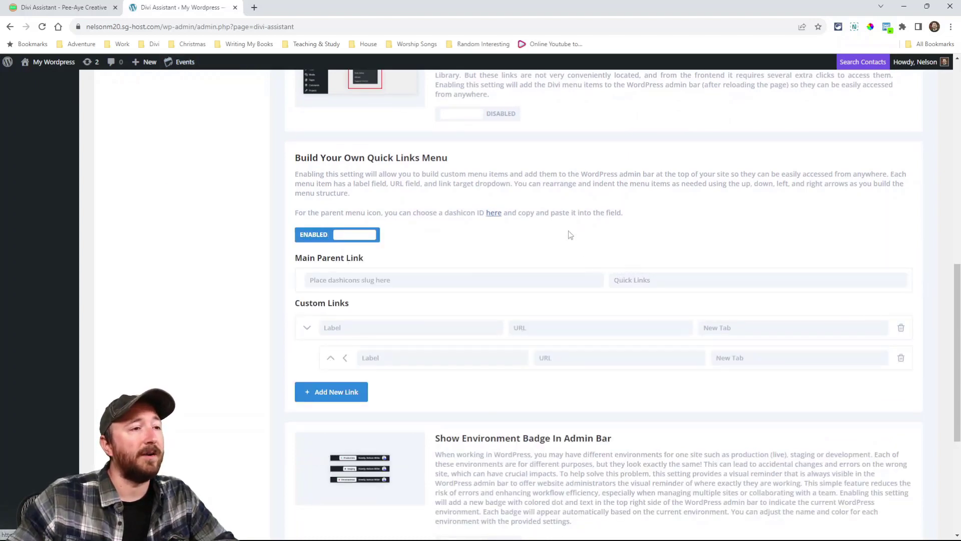
scroll(606, 298, "down", 3)
scroll(606, 298, "down", 2)
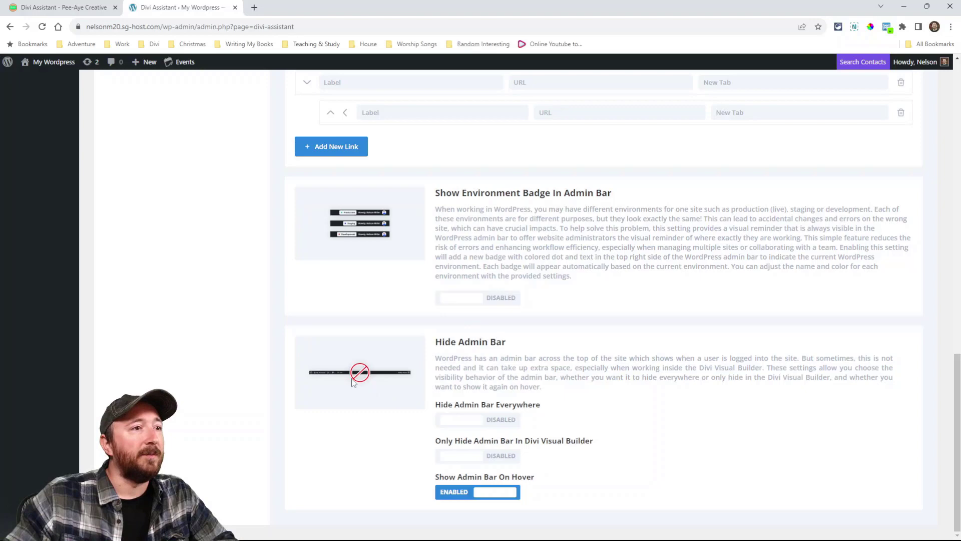
scroll(523, 415, "up", 13)
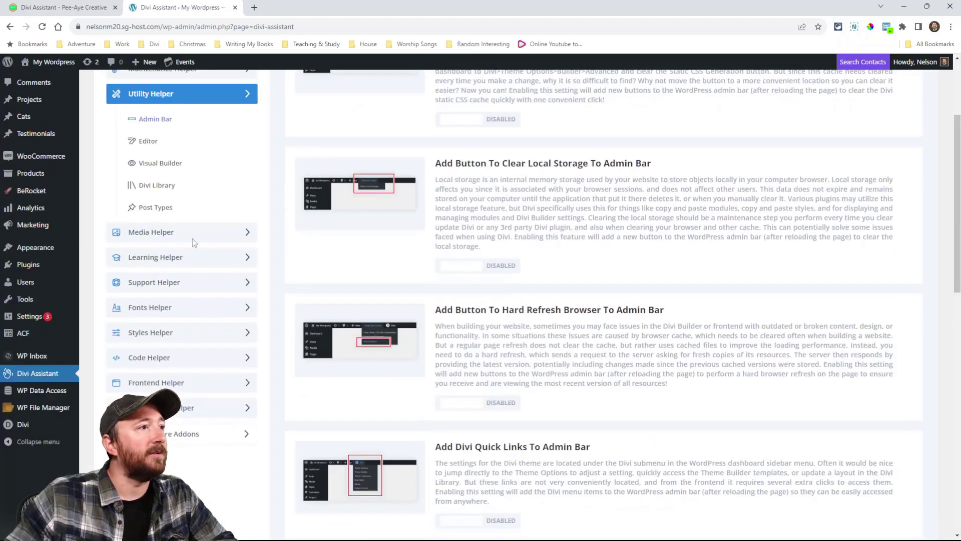
left_click(143, 143)
scroll(513, 281, "up", 3)
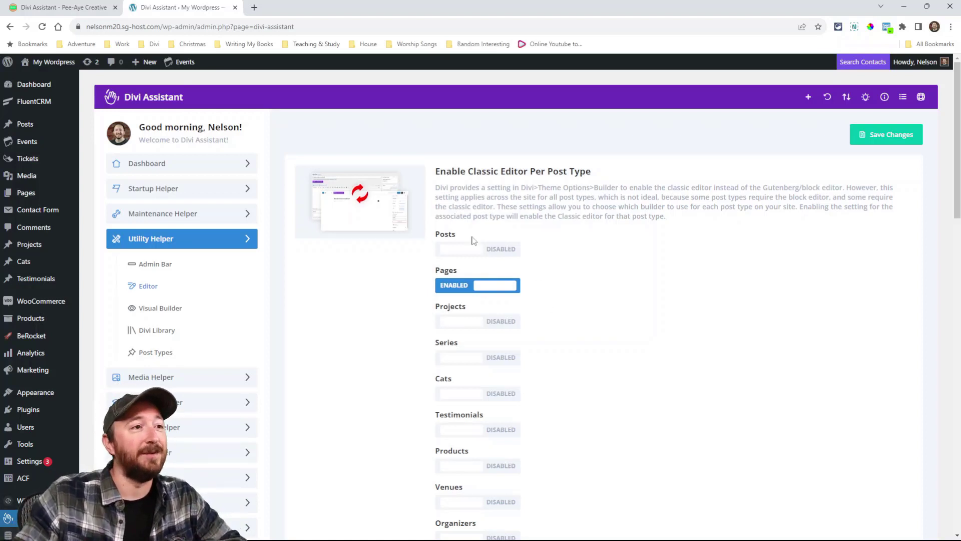
left_click(455, 254)
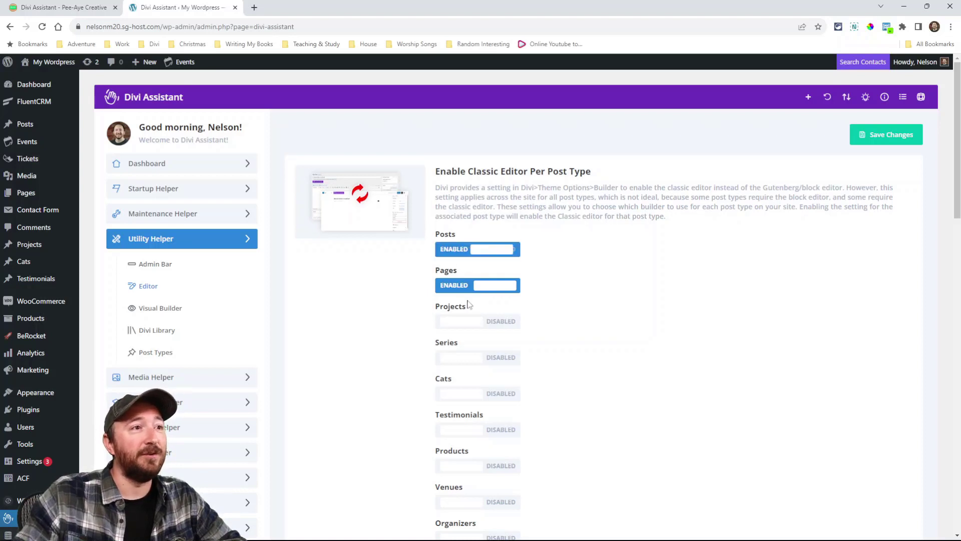
left_click(459, 256)
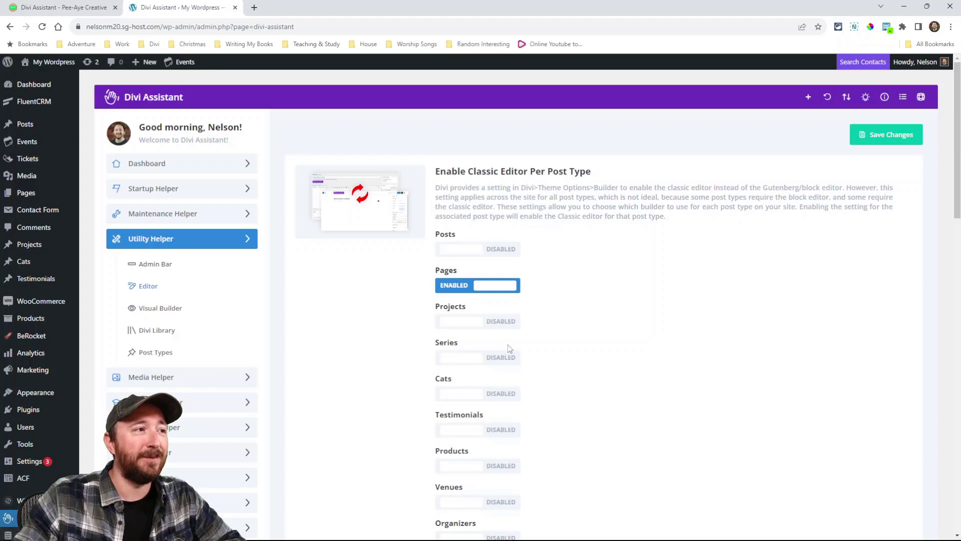
scroll(507, 345, "down", 12)
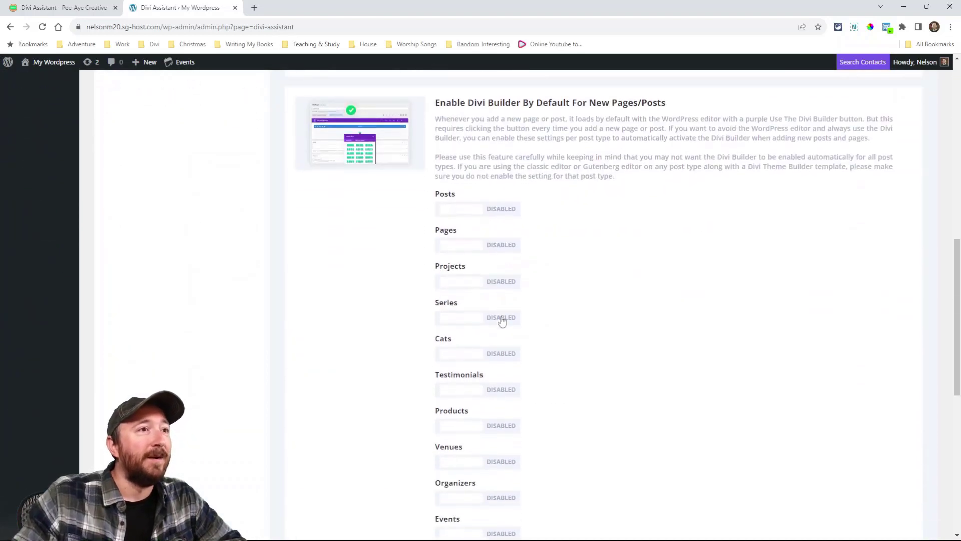
scroll(549, 213, "down", 5)
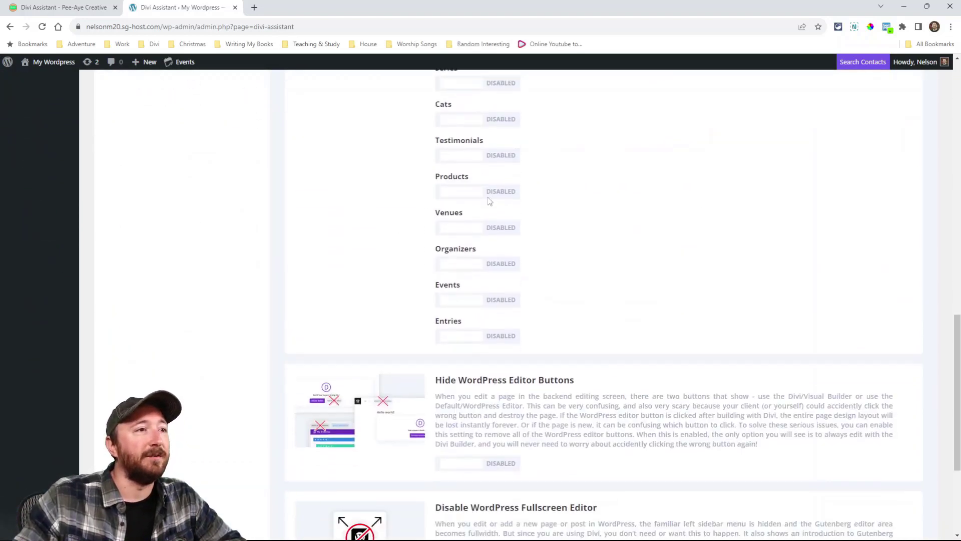
scroll(489, 201, "down", 4)
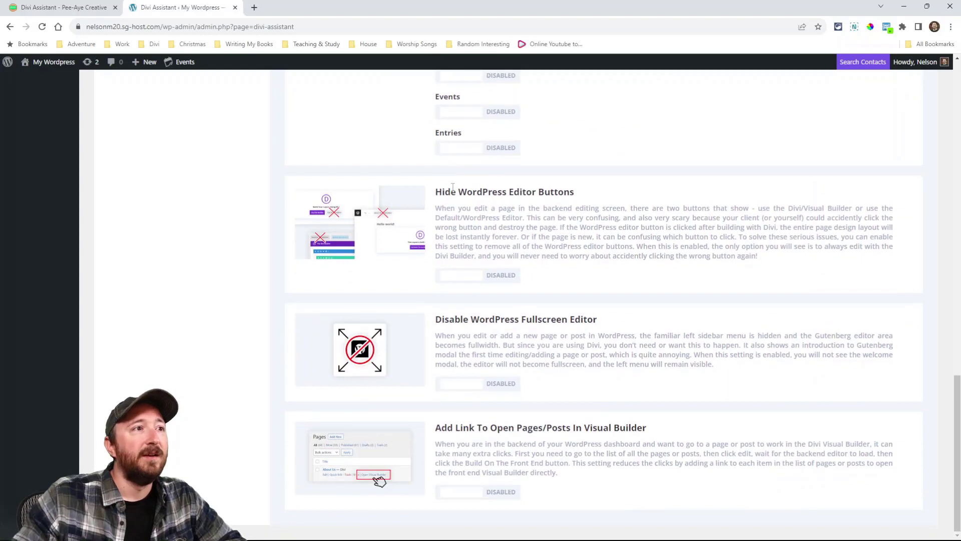
left_click_drag(451, 192, 574, 192)
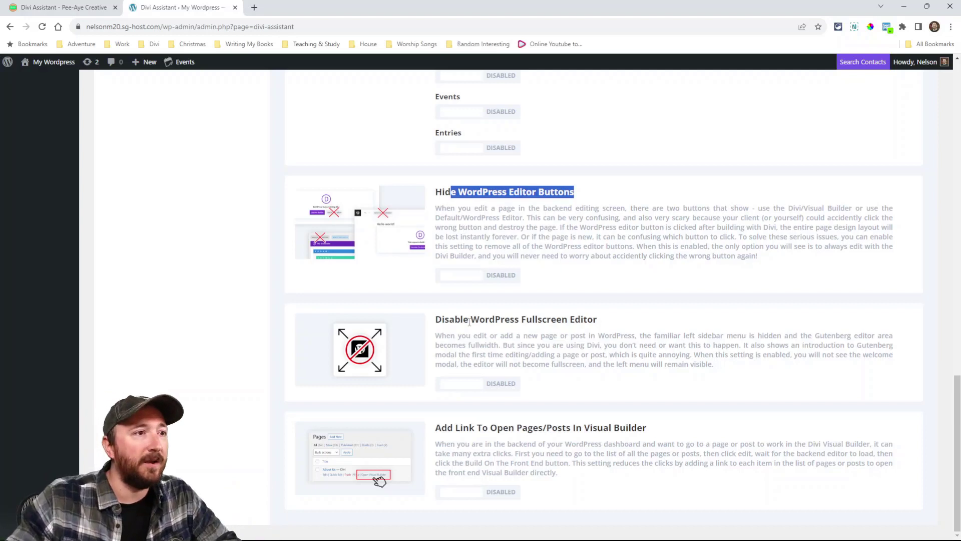
left_click_drag(442, 320, 587, 320)
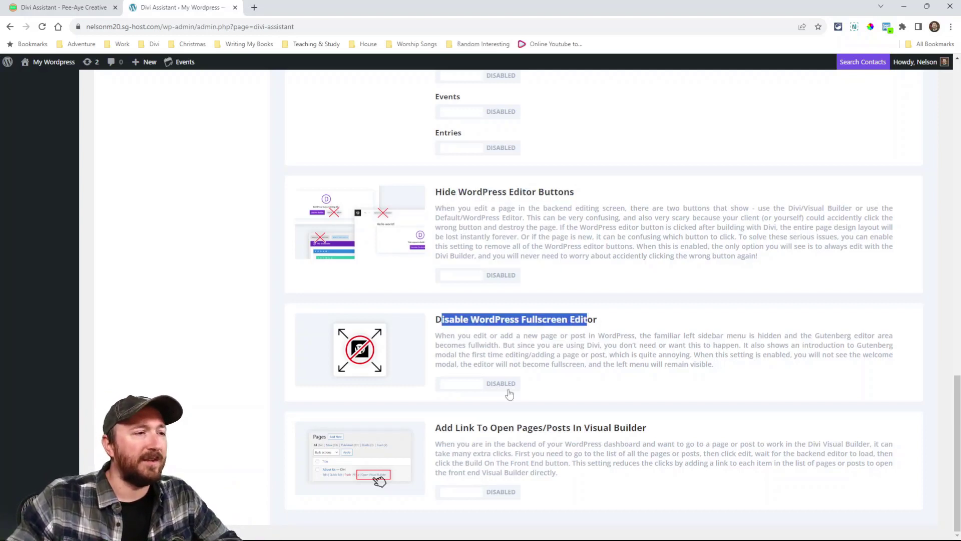
left_click_drag(442, 429, 631, 428)
scroll(491, 476, "up", 20)
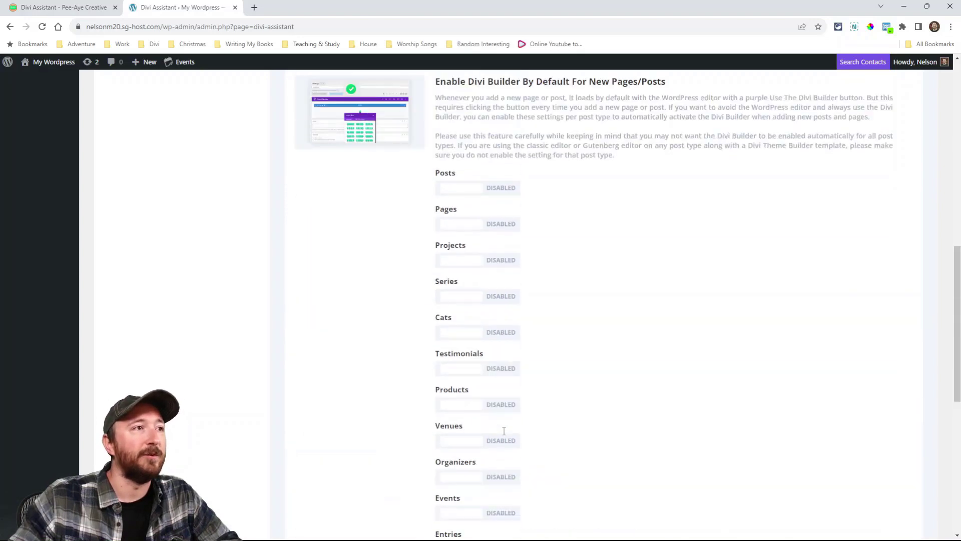
Open the Visual Builder settings and toggle Hide Premade Layouts off and back on
left_click(151, 238)
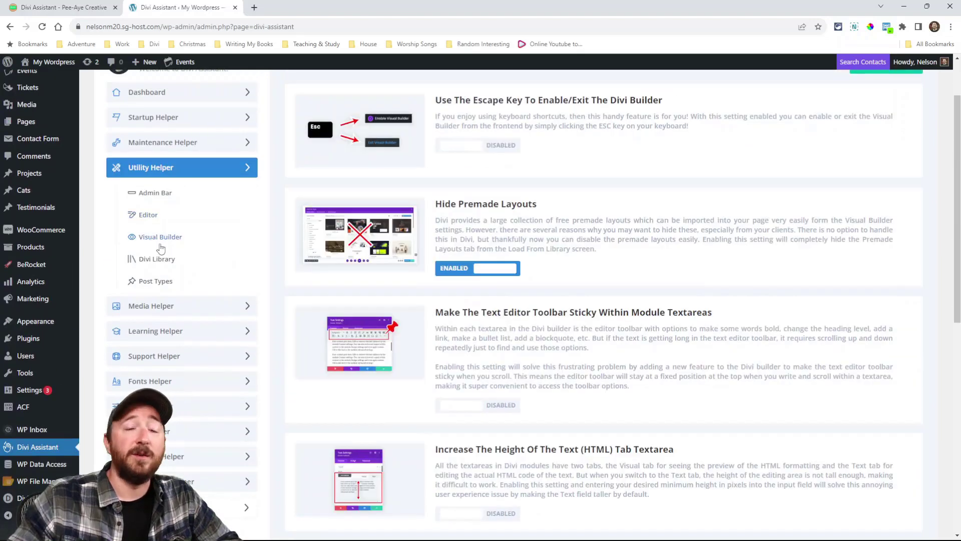
scroll(439, 217, "up", 1)
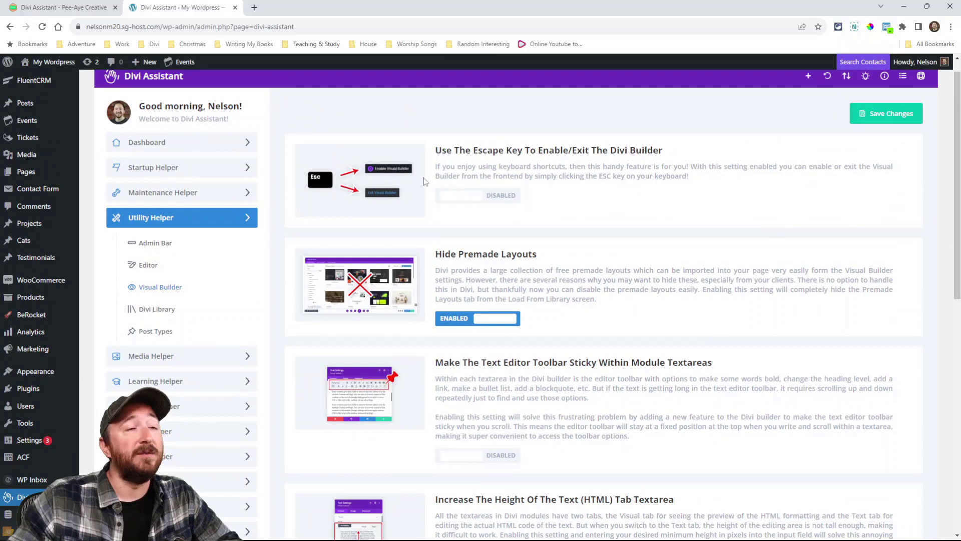
scroll(535, 243, "down", 2)
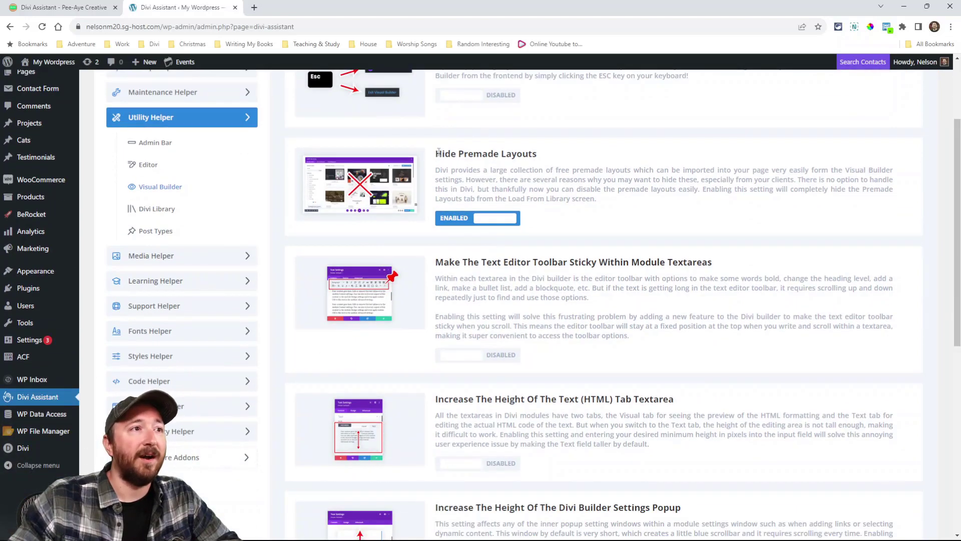
left_click_drag(435, 154, 539, 158)
left_click(513, 156)
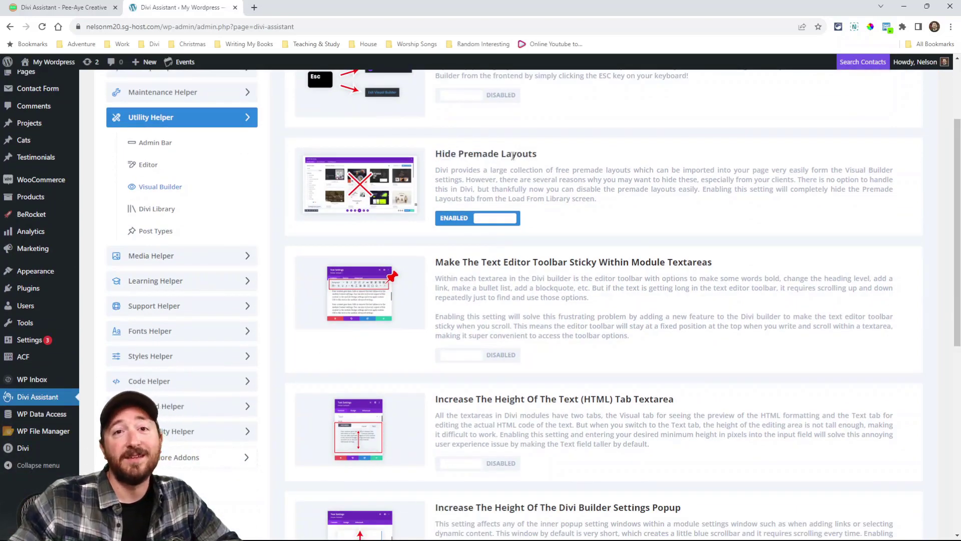
left_click(464, 223)
left_click(474, 221)
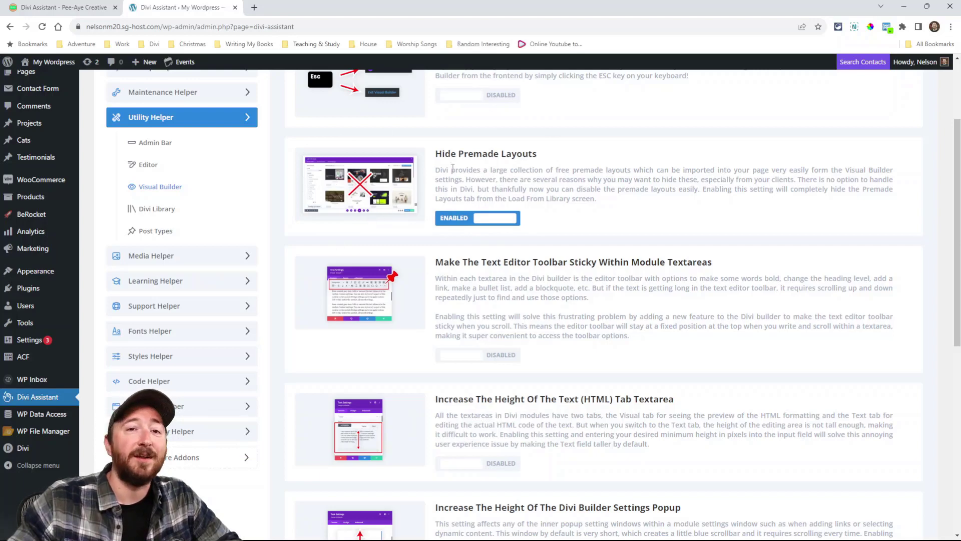
Review the remaining options, including textarea height, Text Style Popover and full-width post content rows
scroll(464, 220, "down", 2)
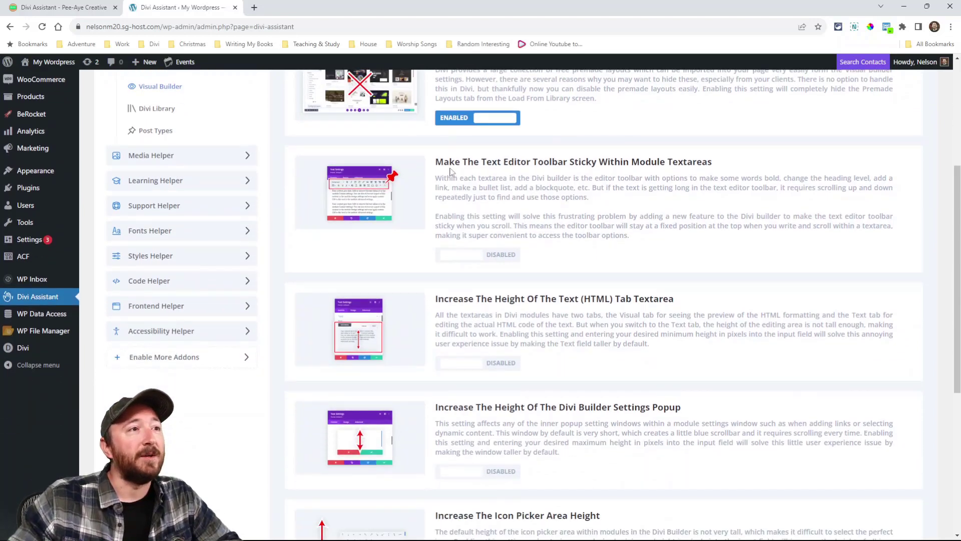
left_click_drag(443, 162, 700, 171)
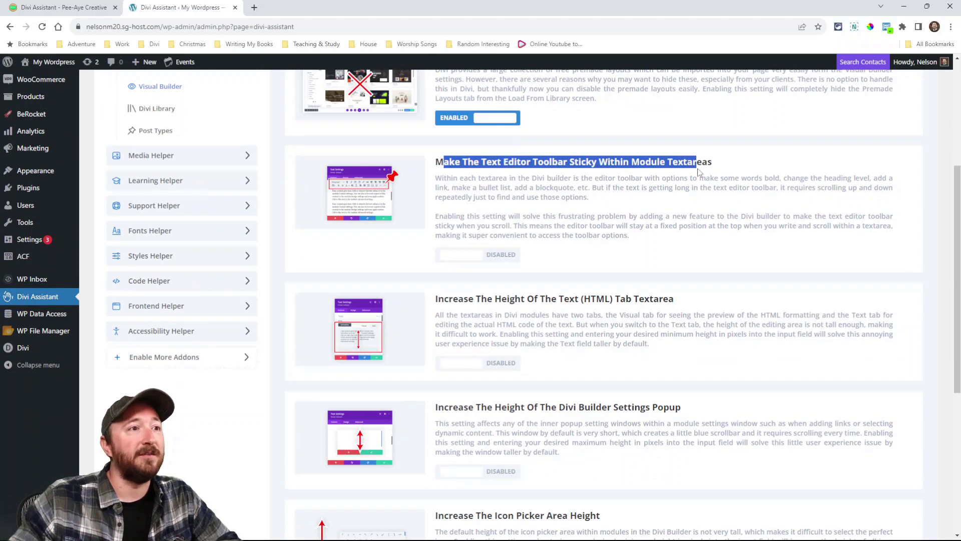
scroll(483, 200, "down", 2)
left_click_drag(483, 200, 662, 199)
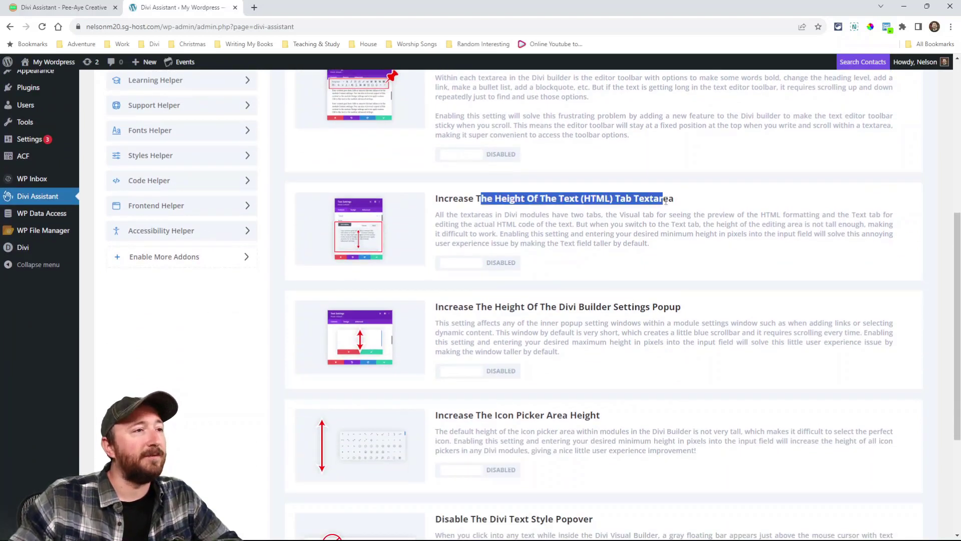
left_click_drag(492, 306, 679, 307)
scroll(679, 306, "down", 4)
left_click_drag(493, 220, 601, 226)
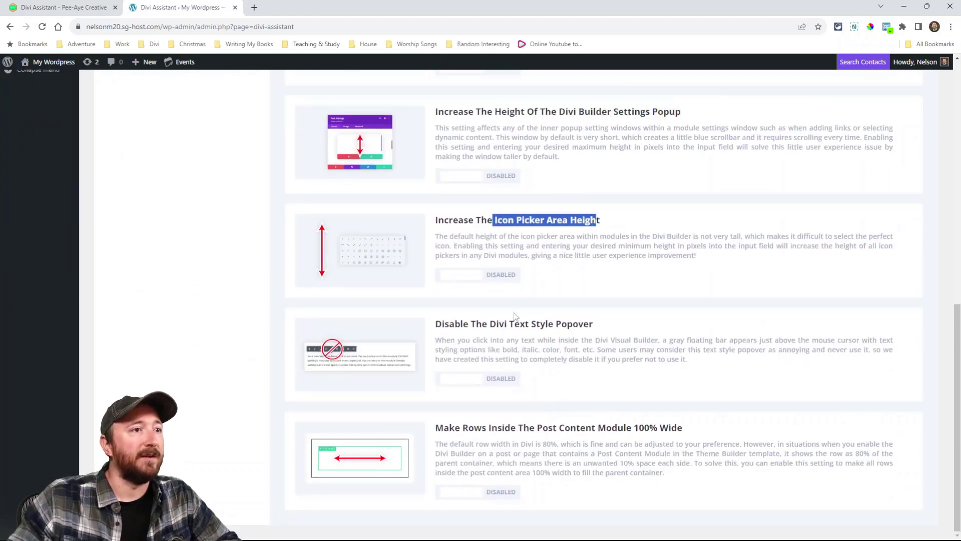
left_click_drag(482, 323, 588, 323)
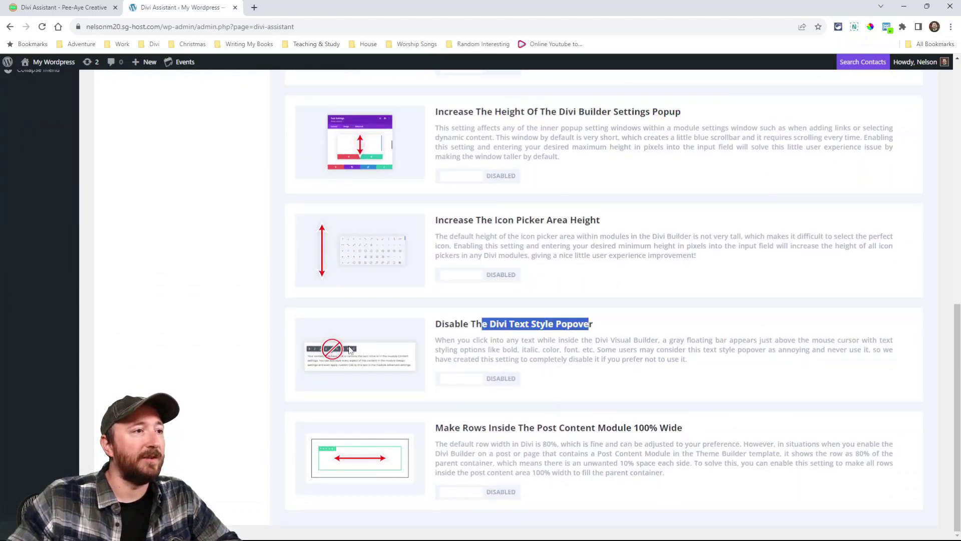
left_click_drag(461, 428, 635, 425)
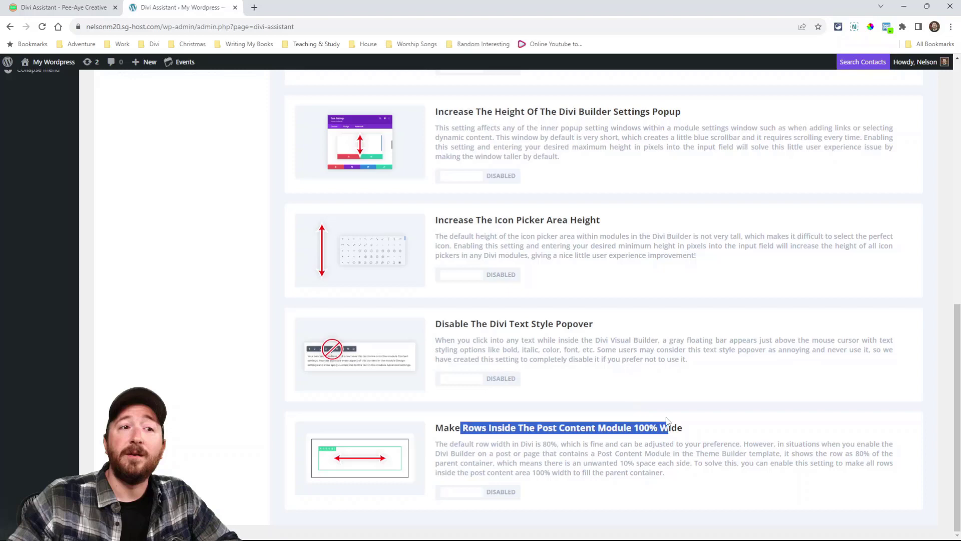
scroll(584, 398, "up", 20)
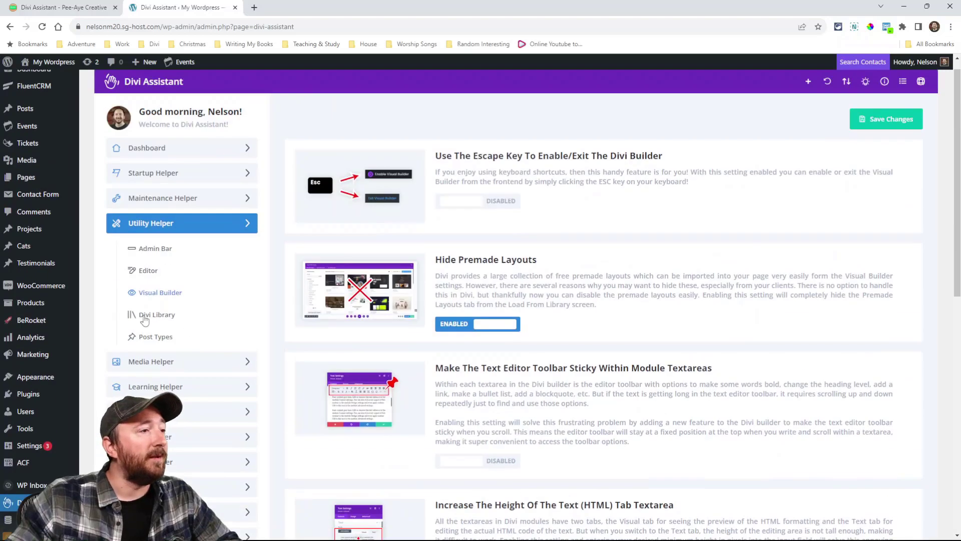
Open the Divi Library settings, try the Duplicate and one-click Export toggles, and review the widgets and shortcodes options
left_click(145, 319)
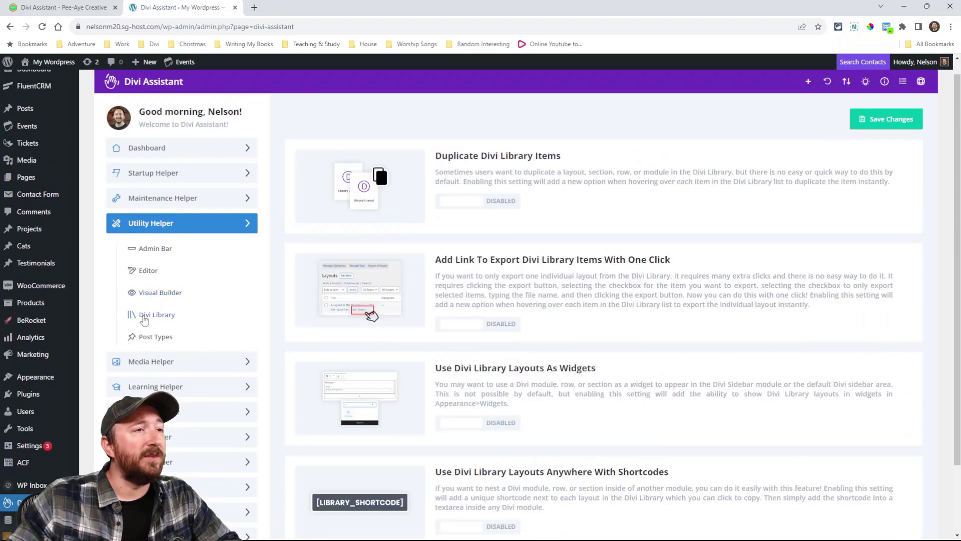
left_click(465, 205)
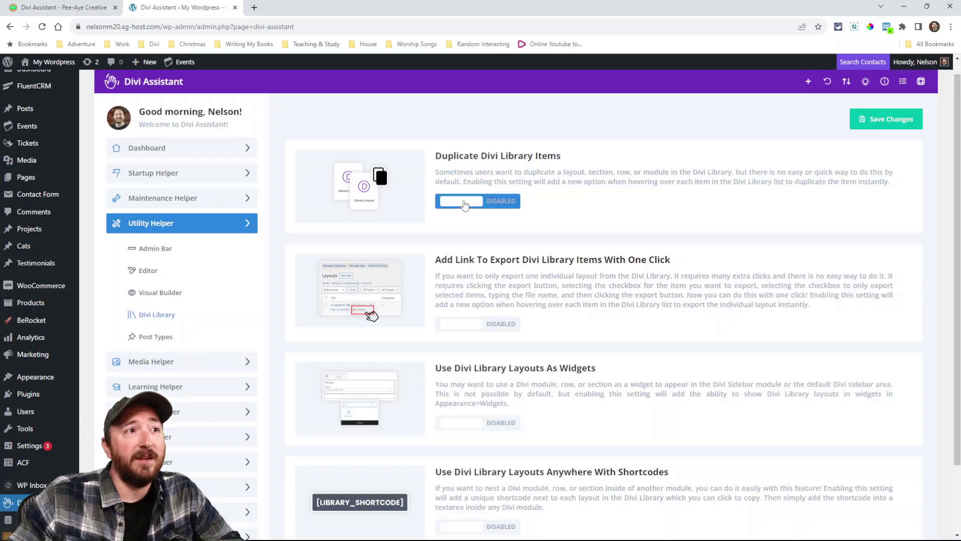
left_click(466, 205)
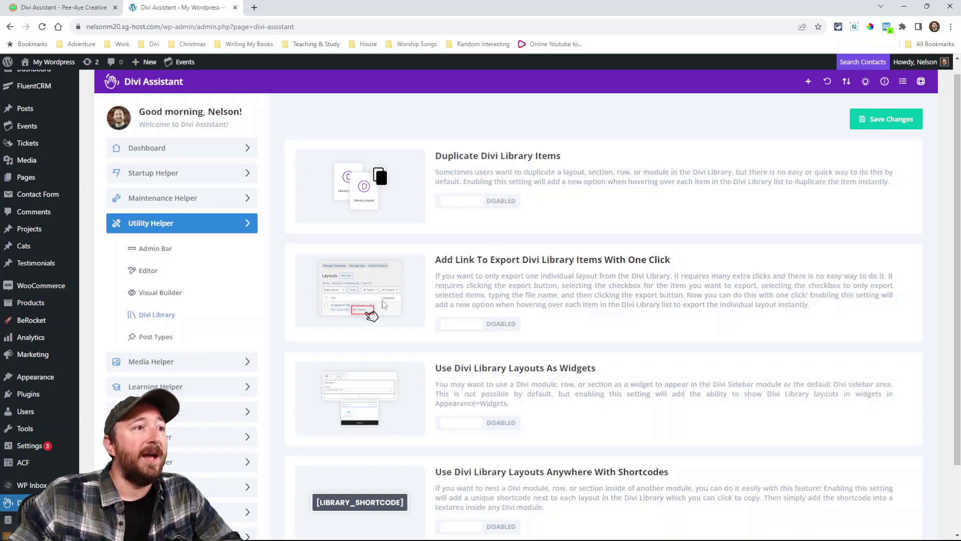
scroll(385, 303, "down", 2)
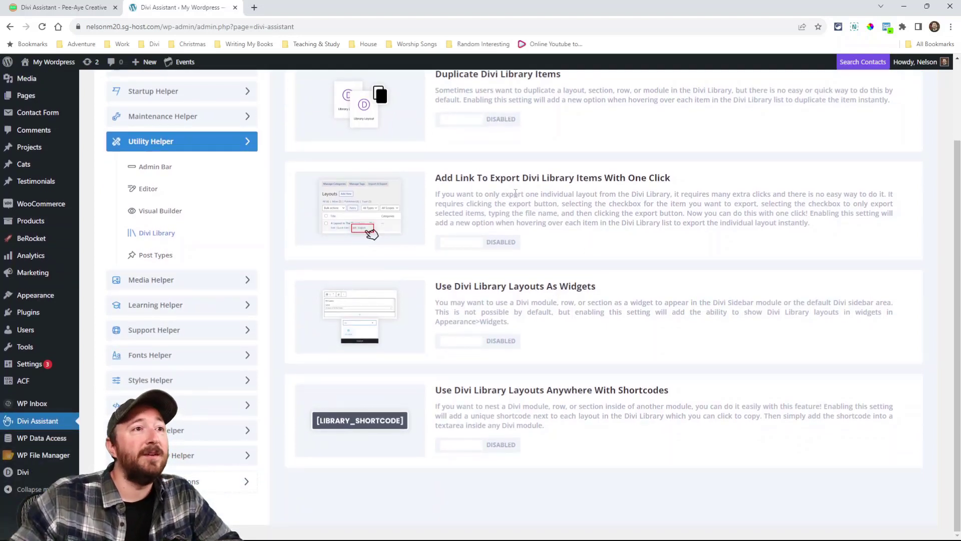
left_click_drag(520, 179, 647, 180)
left_click(476, 243)
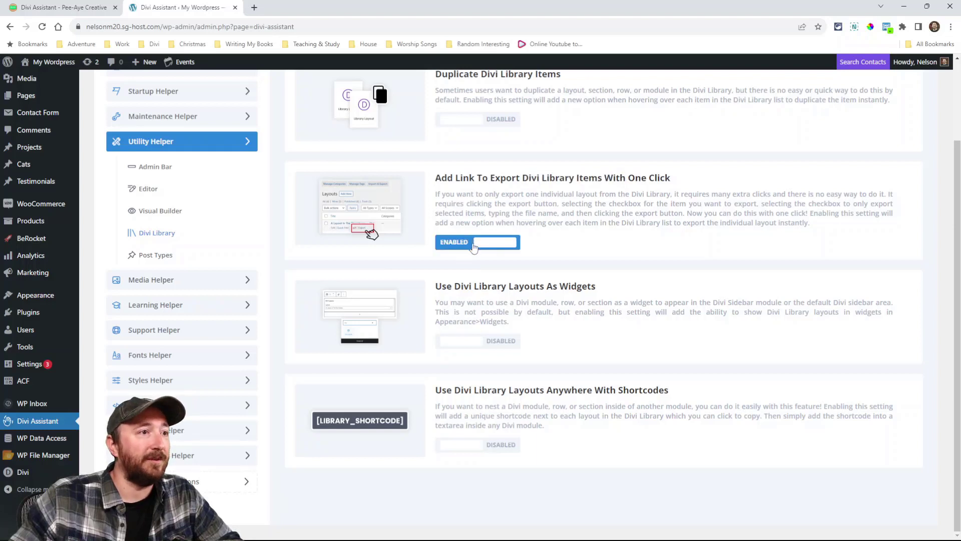
left_click_drag(441, 285, 609, 286)
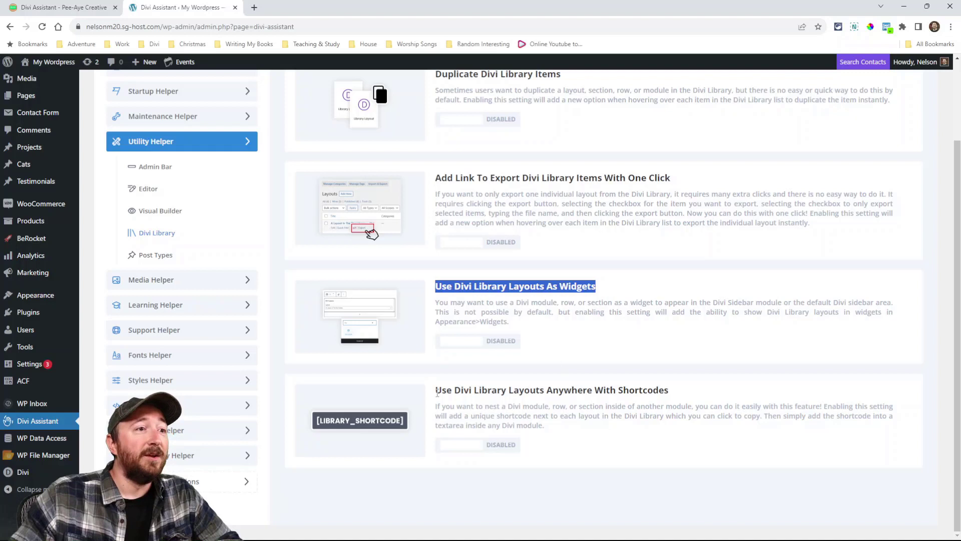
left_click_drag(436, 392, 674, 392)
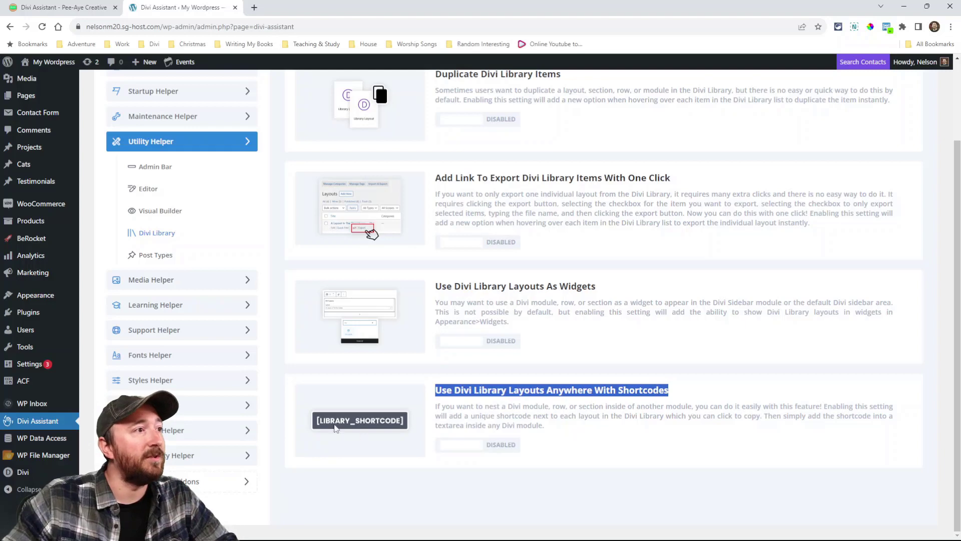
In Post Types, toggle hiding and renaming Projects on, then back off
left_click(153, 256)
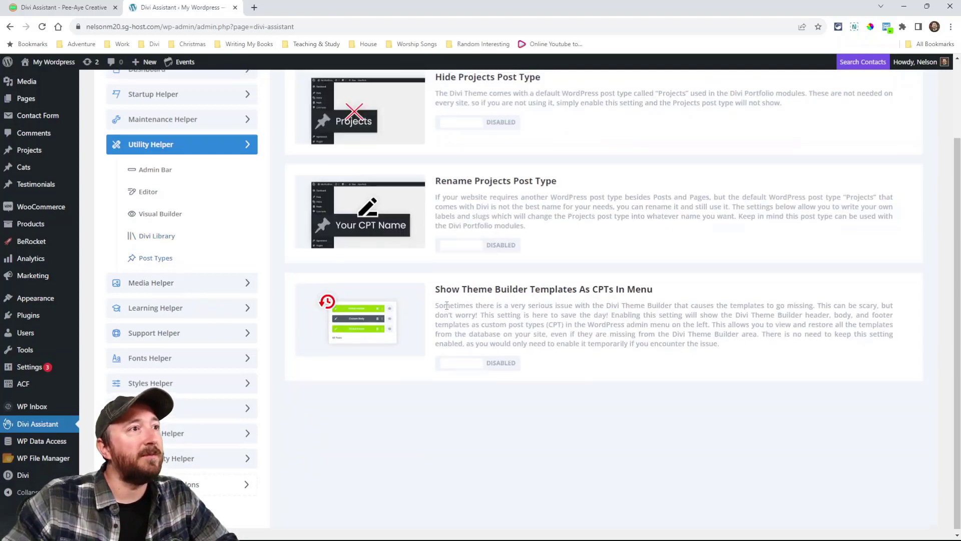
scroll(446, 305, "up", 2)
left_click(500, 216)
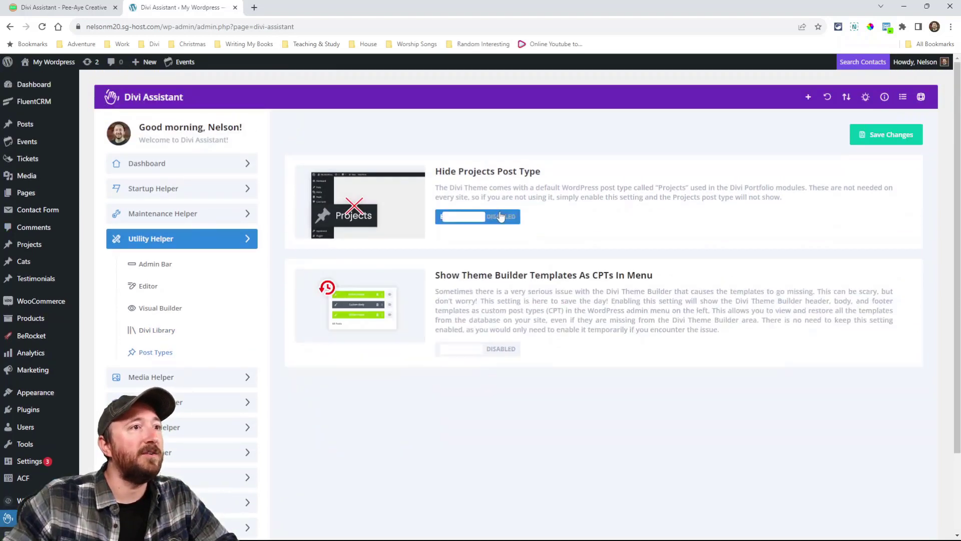
left_click(482, 217)
left_click(463, 339)
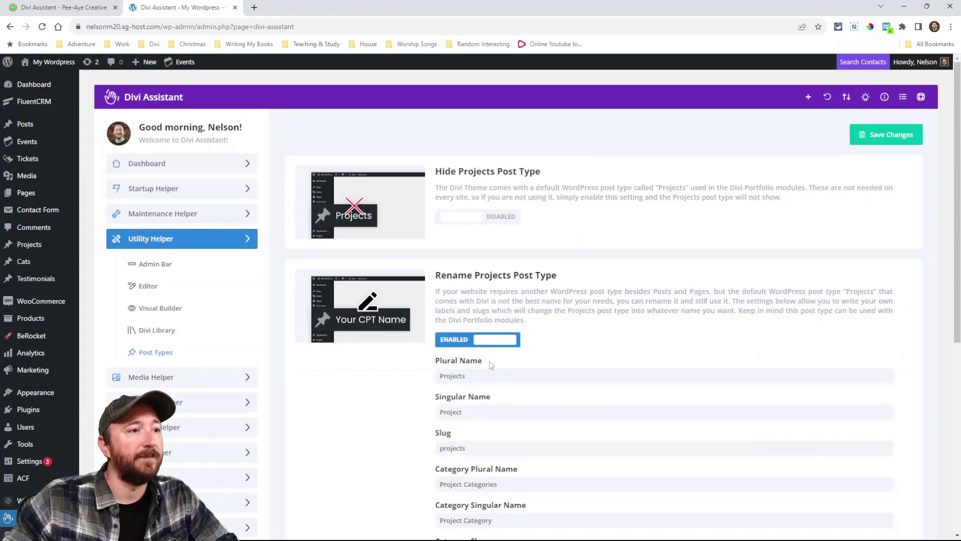
scroll(488, 362, "down", 5)
left_click(466, 91)
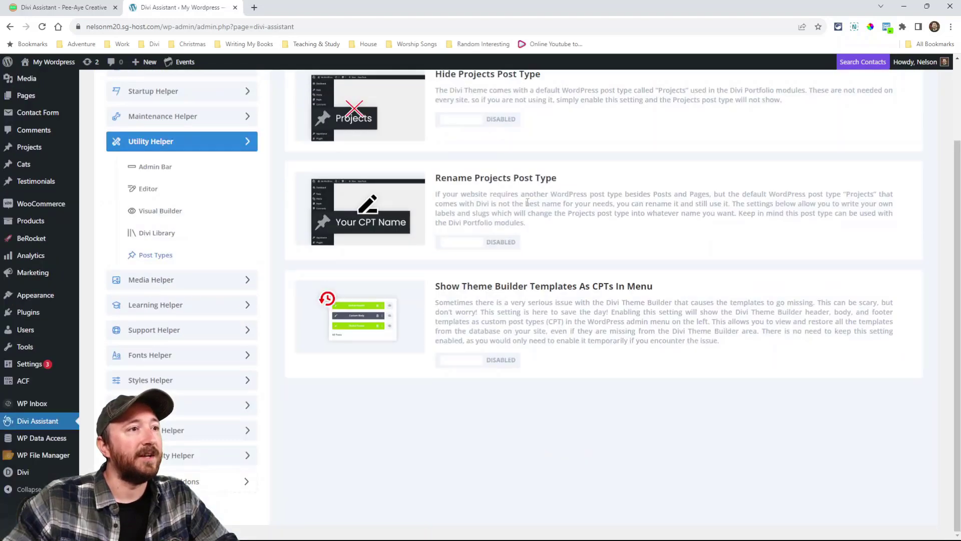
Leave 'Show Theme Builder Templates As CPTs' disabled, then open the Media Helper upload settings
left_click_drag(433, 292, 669, 293)
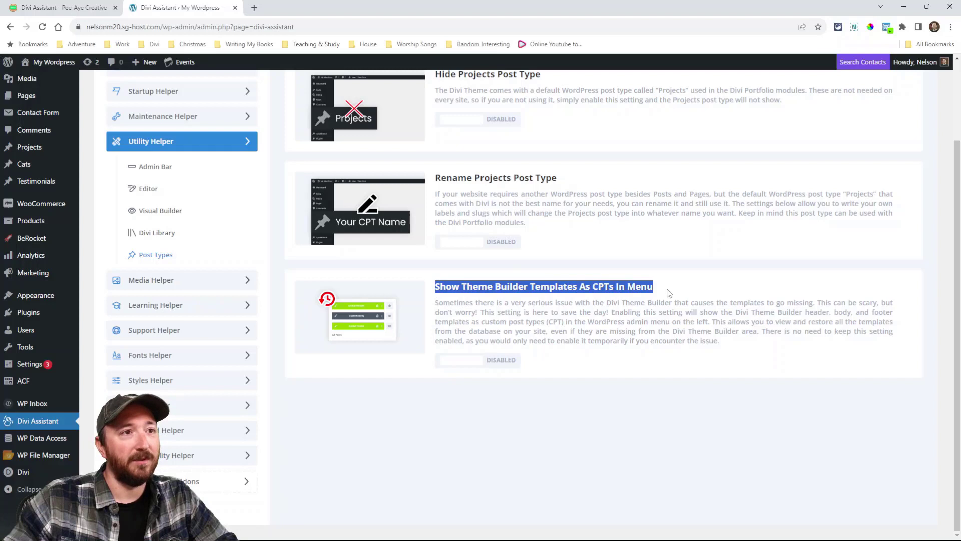
left_click(478, 365)
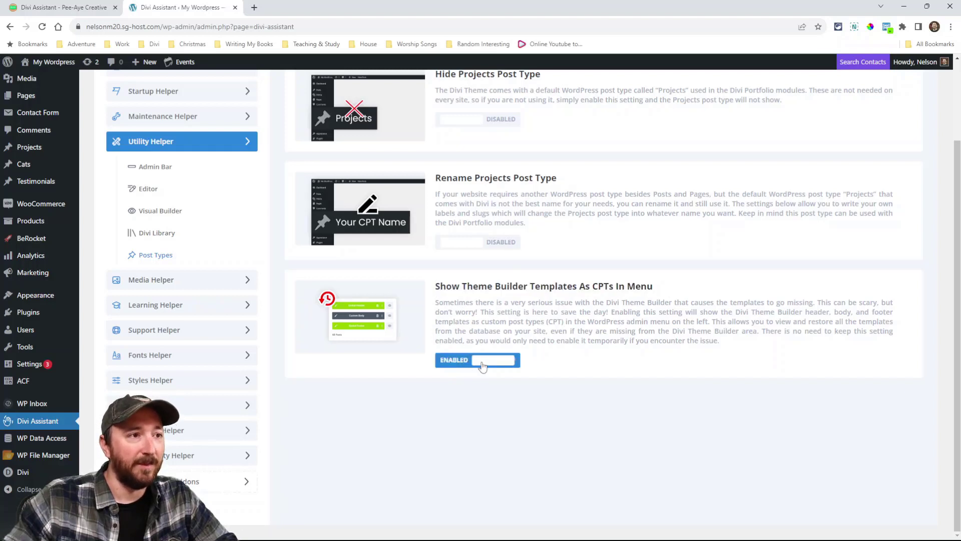
left_click(483, 366)
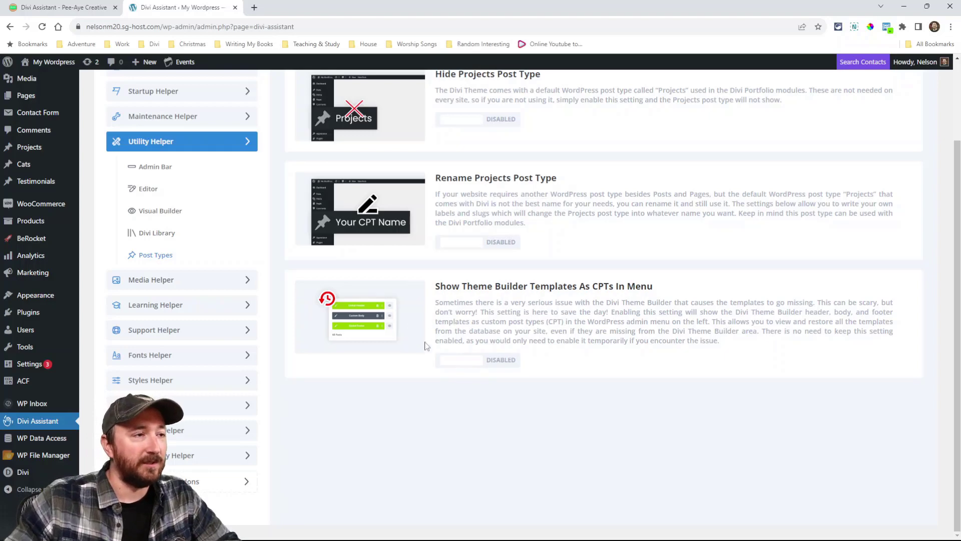
left_click(466, 364)
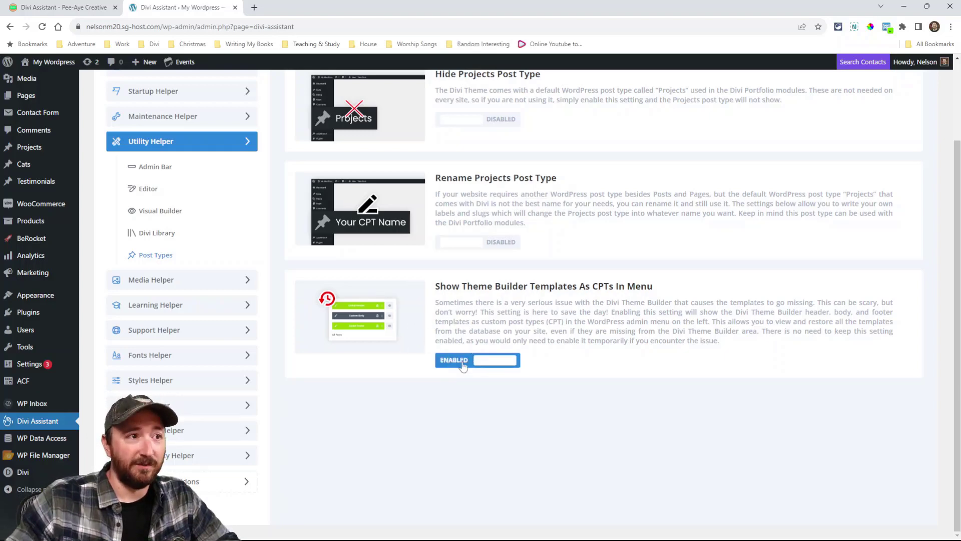
left_click(463, 366)
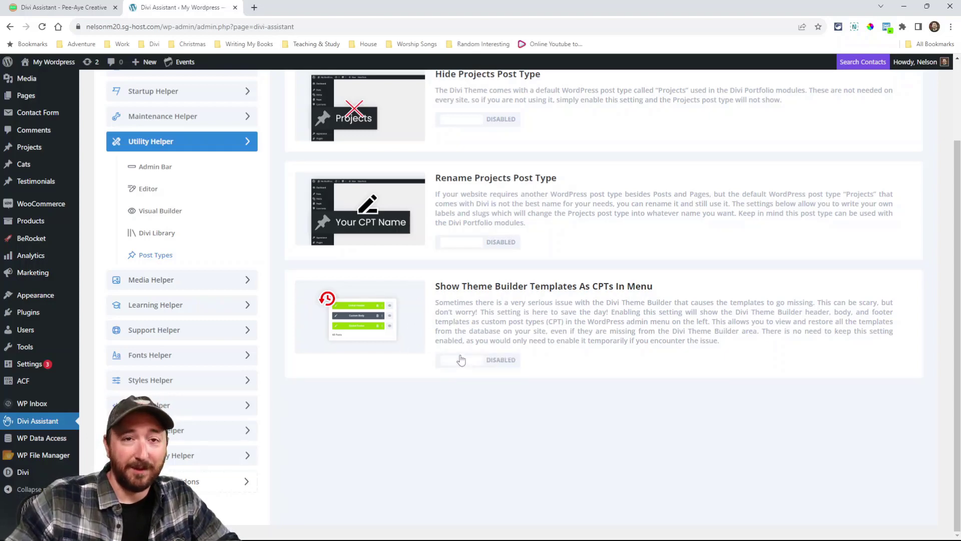
left_click(163, 285)
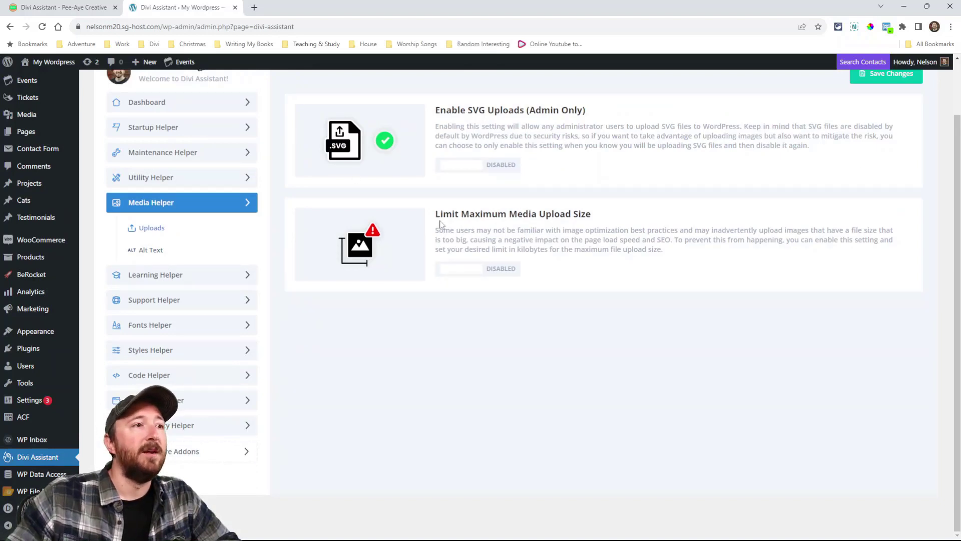
Leave Limit Maximum Media Upload Size off after toggling it on and back off
left_click_drag(435, 213, 594, 229)
left_click(593, 227)
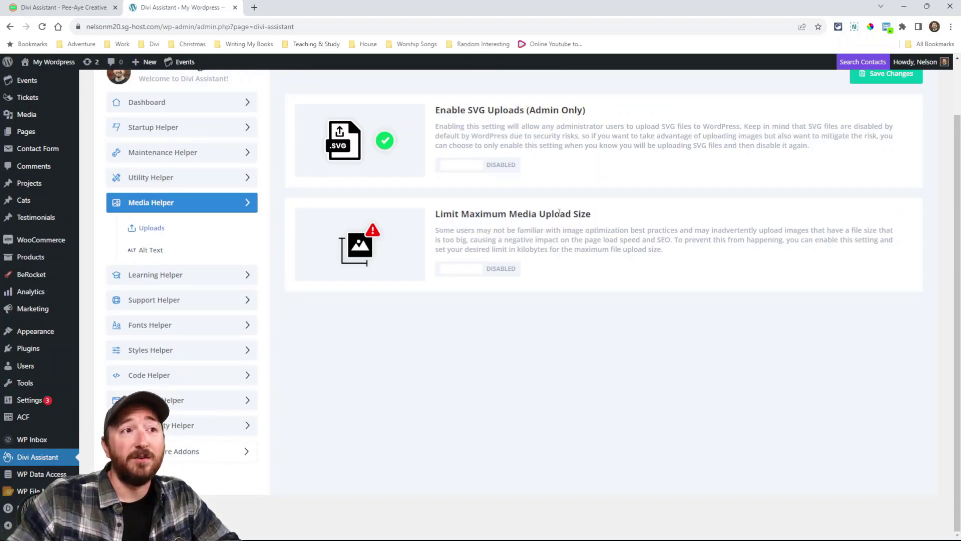
left_click(466, 270)
left_click(466, 271)
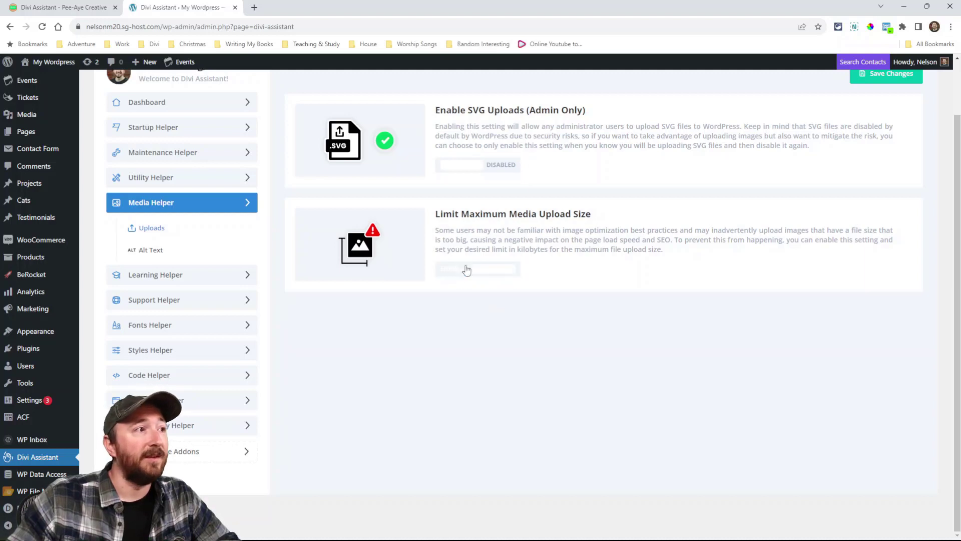
In Alt Text, enable 'Ignore Alt Text In Divi Modules And Override From Media Library'
left_click(141, 251)
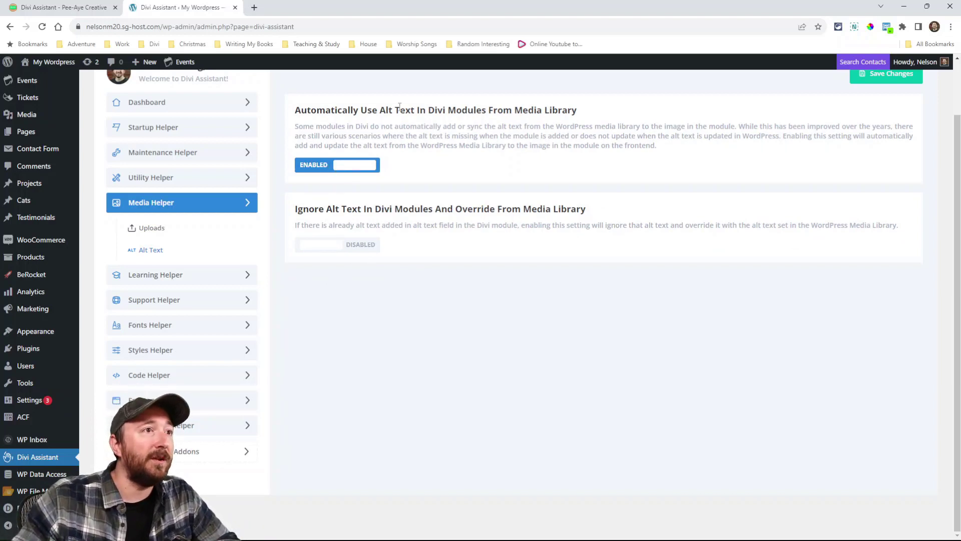
left_click_drag(359, 111, 574, 108)
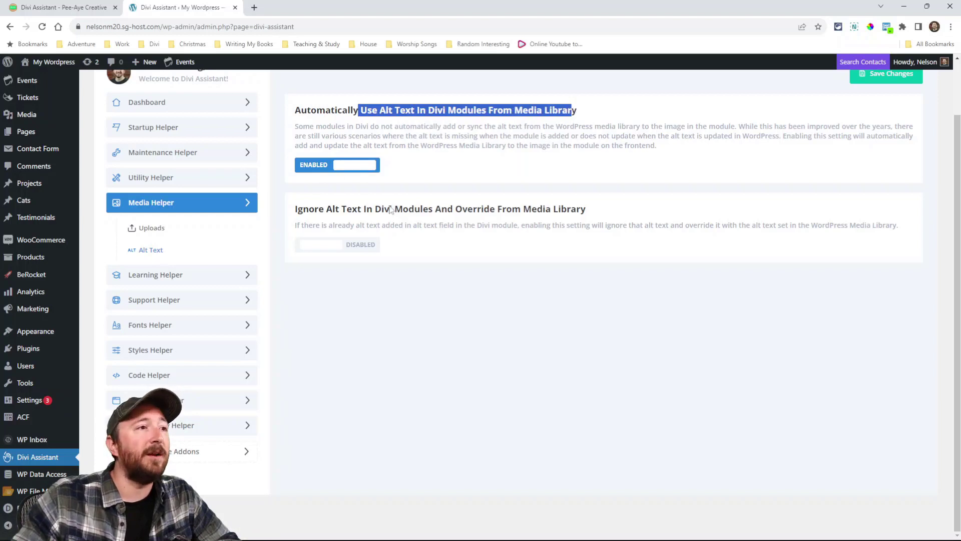
left_click(328, 245)
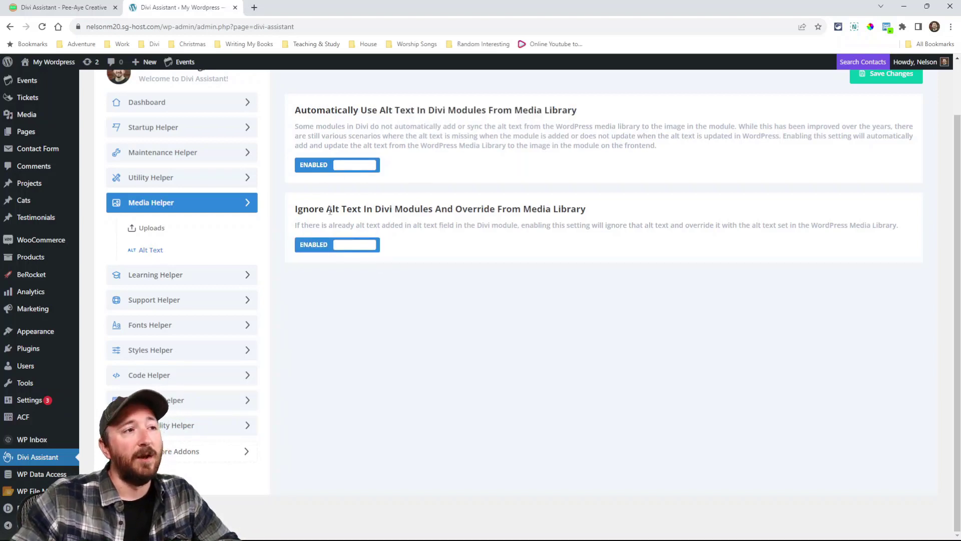
left_click_drag(328, 210, 403, 210)
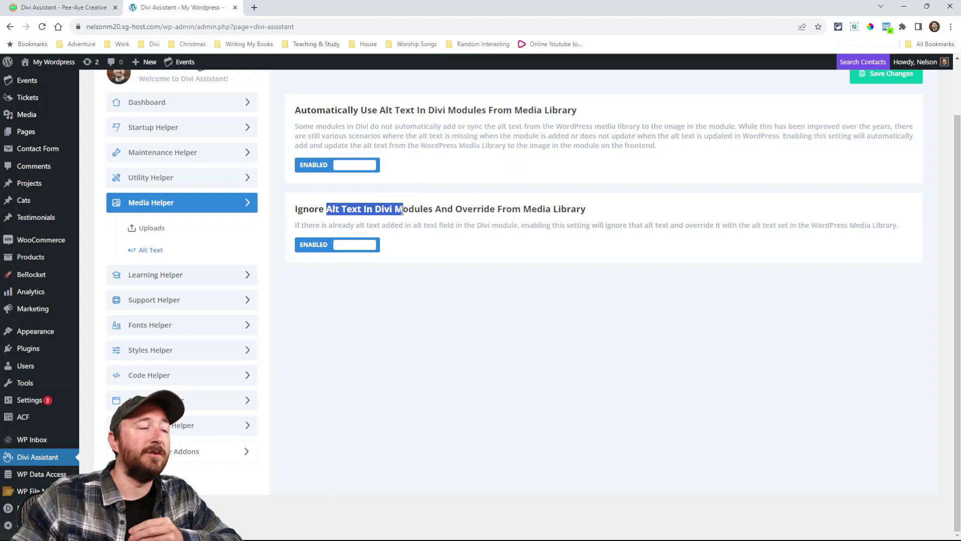
left_click(503, 208)
left_click_drag(532, 209, 583, 210)
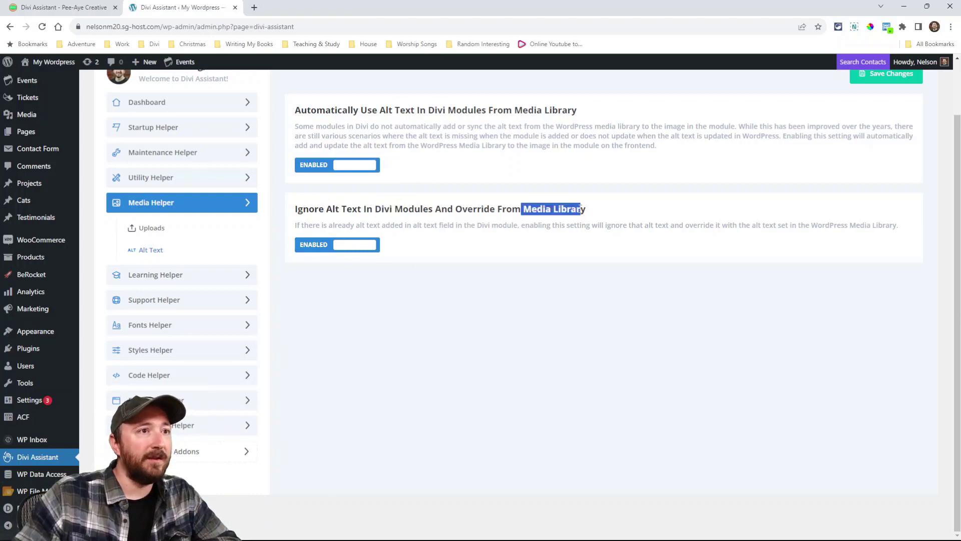
left_click(510, 211)
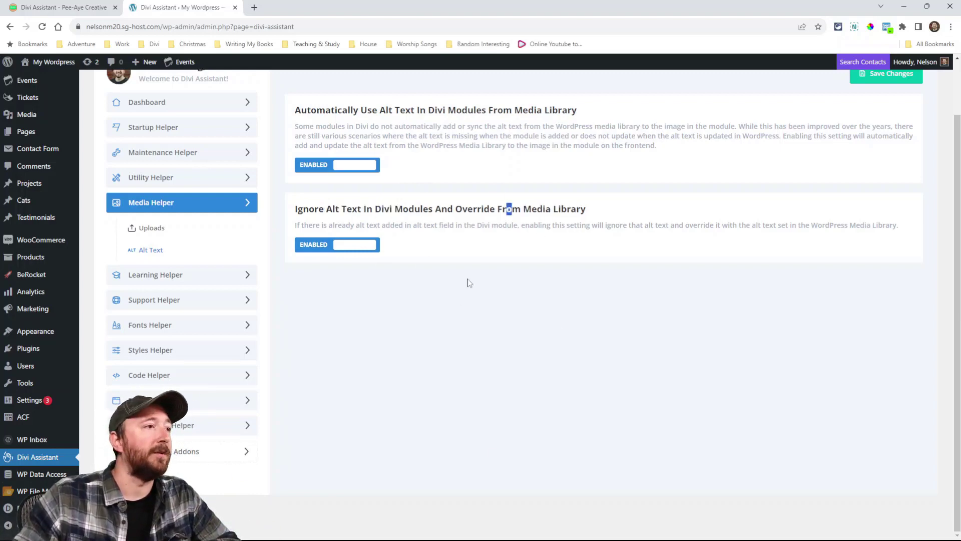
Browse the Learning Helper glossary by letter, then the Tutorials and Courses lists
left_click(144, 278)
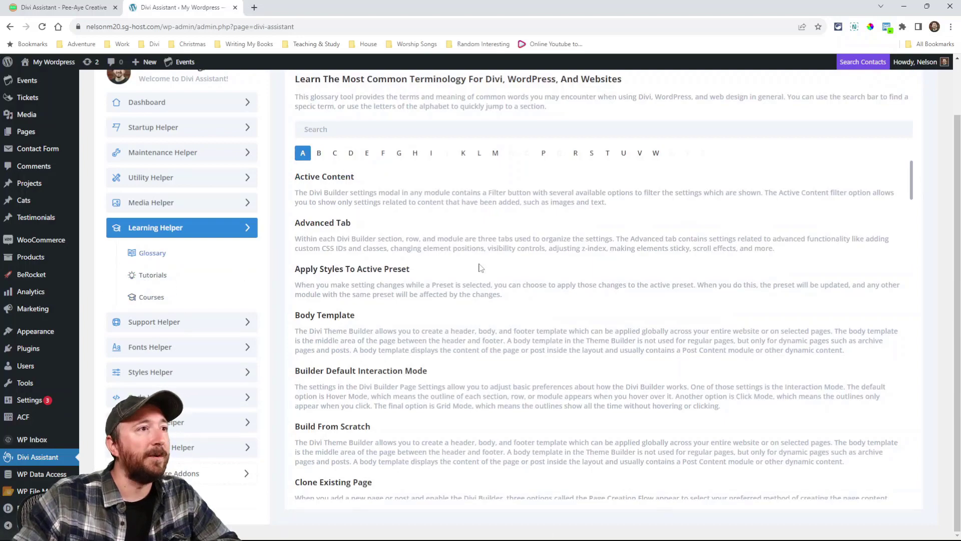
scroll(483, 247, "down", 8)
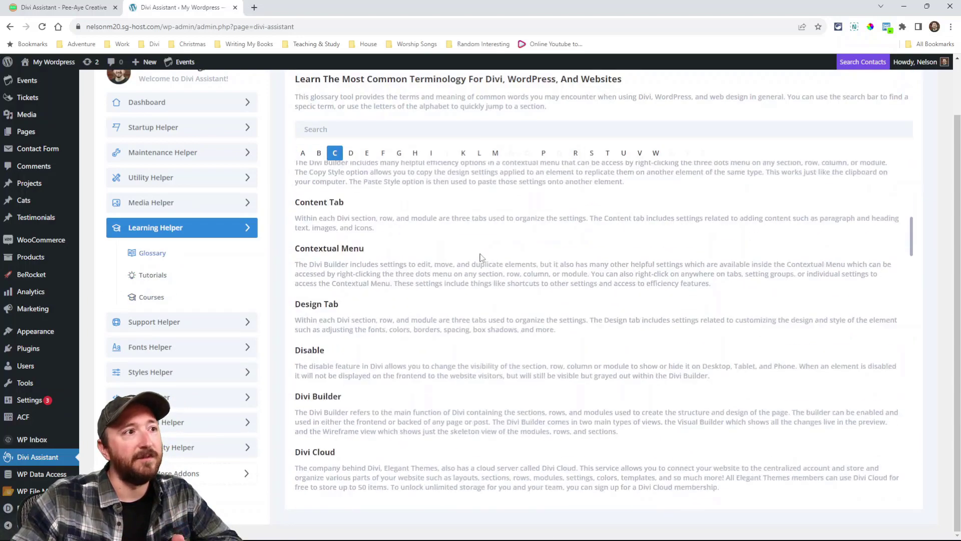
scroll(483, 247, "up", 8)
left_click(379, 156)
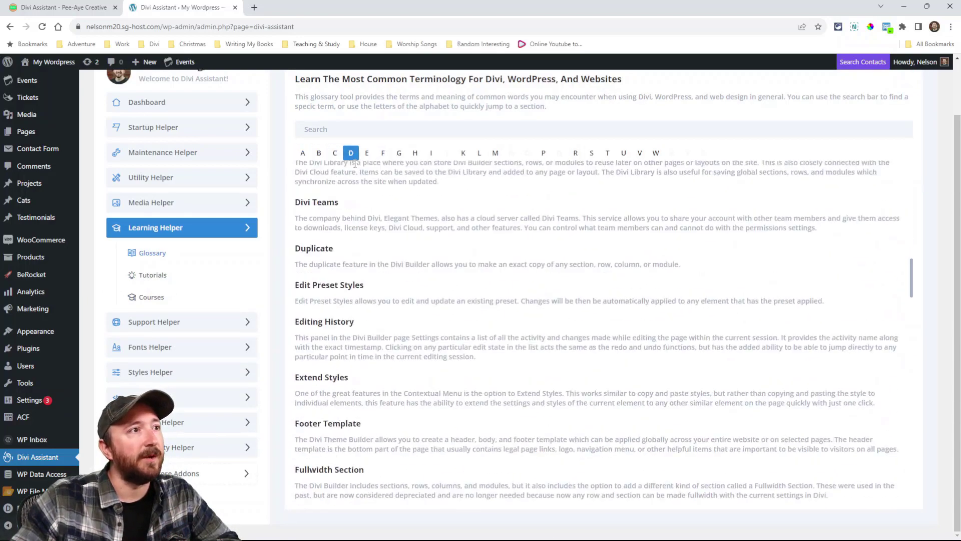
left_click(331, 157)
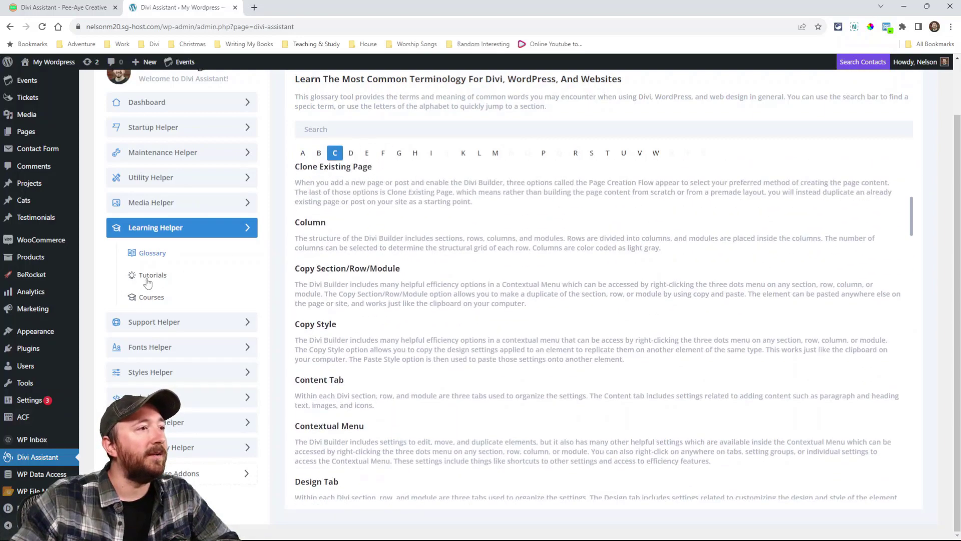
left_click(145, 278)
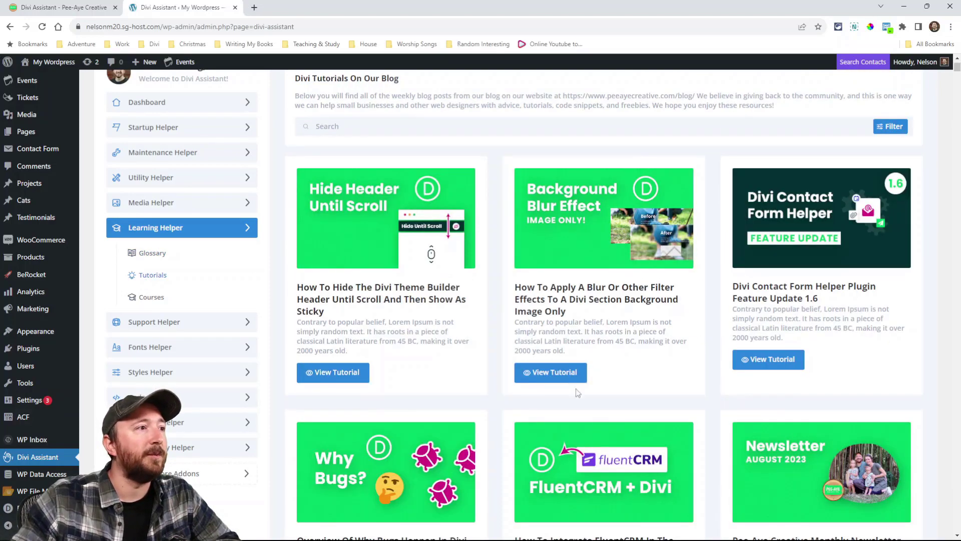
left_click(145, 297)
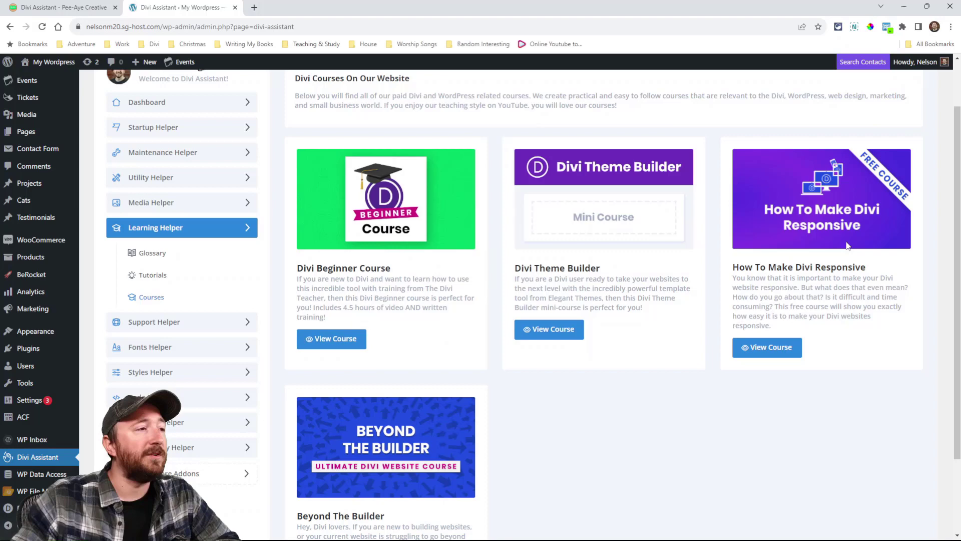
Open the Support Helper system report and copy it as text
left_click(162, 322)
scroll(498, 371, "up", 1)
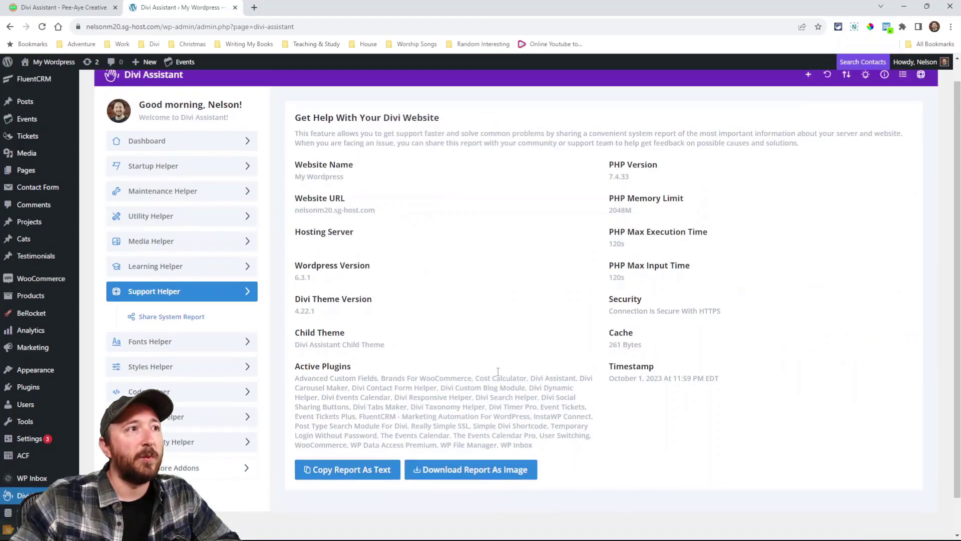
scroll(471, 351, "down", 1)
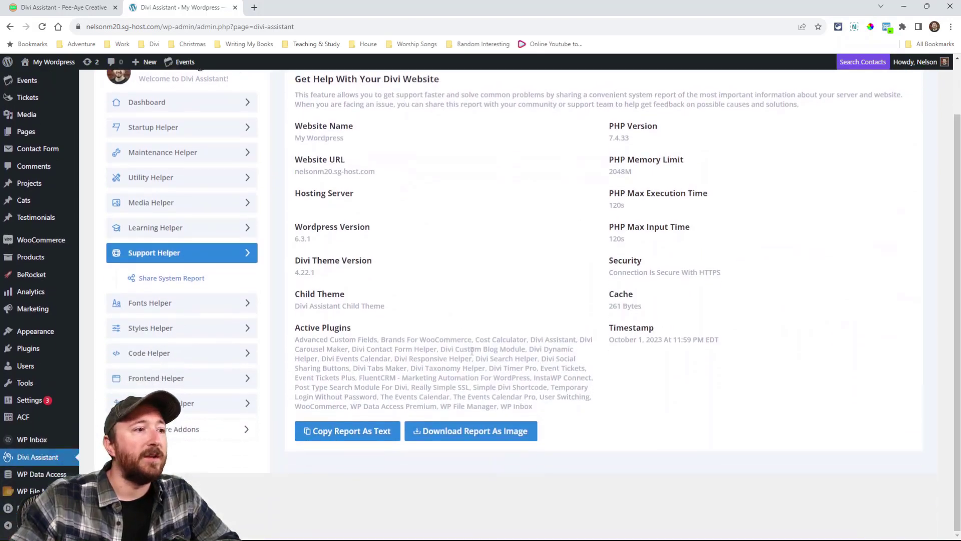
left_click(336, 431)
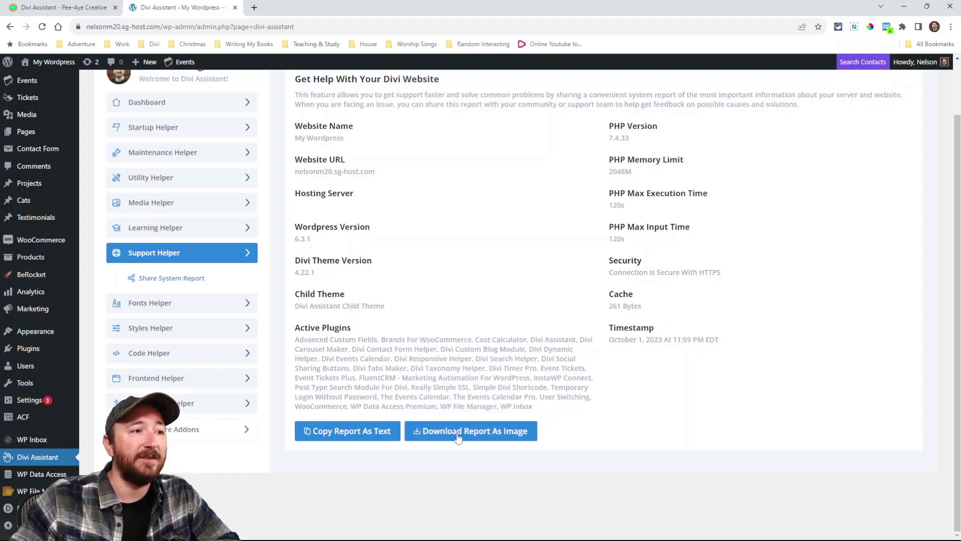
Highlight the website URL, Divi version 4.22.1 and 261 Bytes cache size in the report
scroll(688, 325, "up", 1)
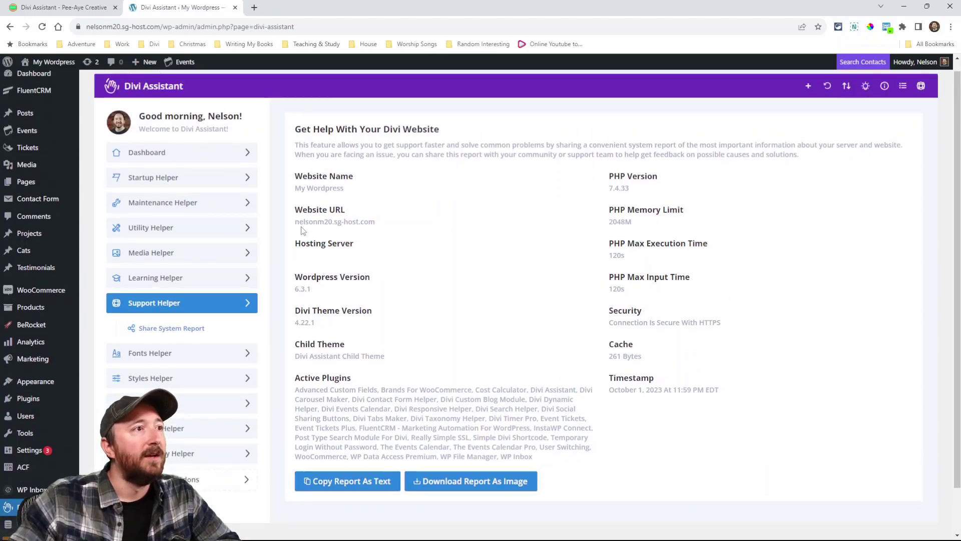
left_click_drag(305, 189, 386, 192)
left_click_drag(315, 224, 392, 239)
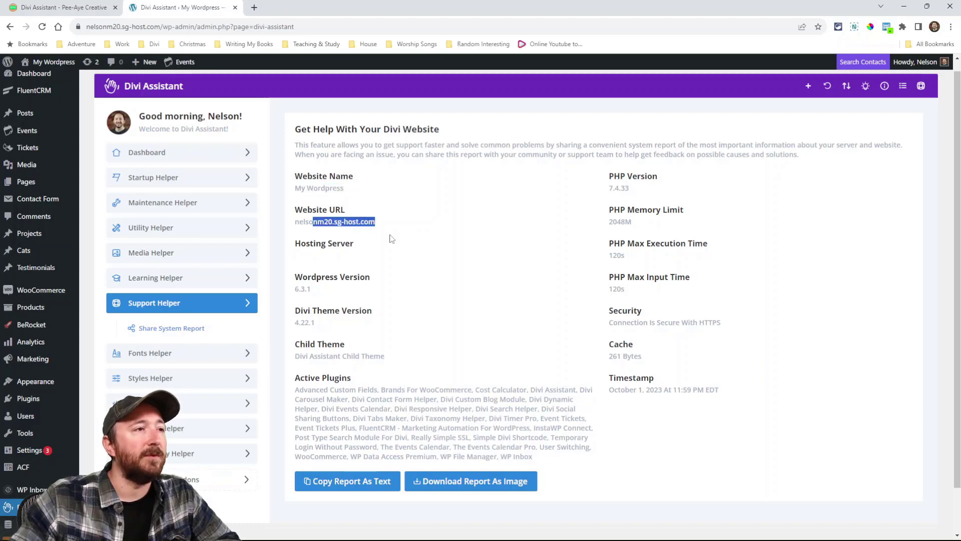
left_click(310, 263)
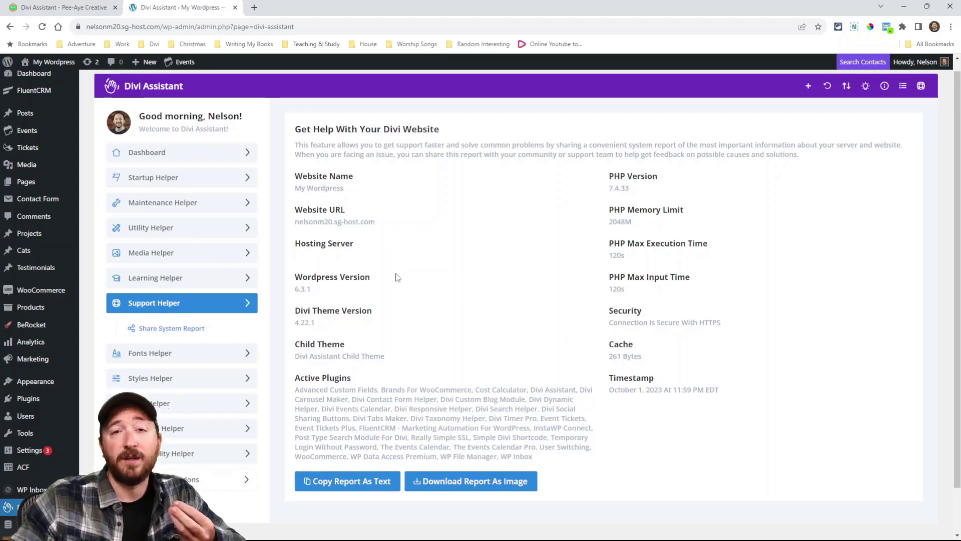
left_click_drag(291, 323, 324, 323)
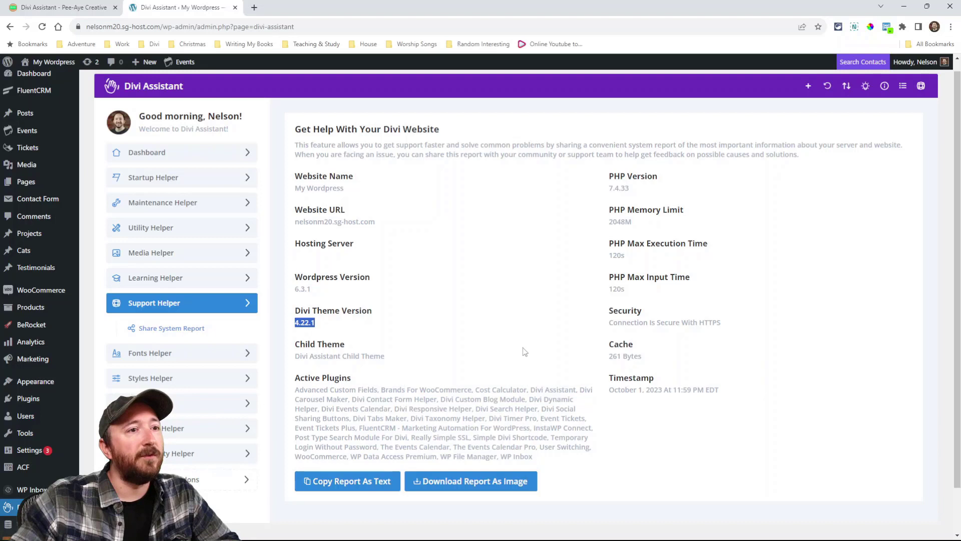
left_click_drag(606, 357, 645, 357)
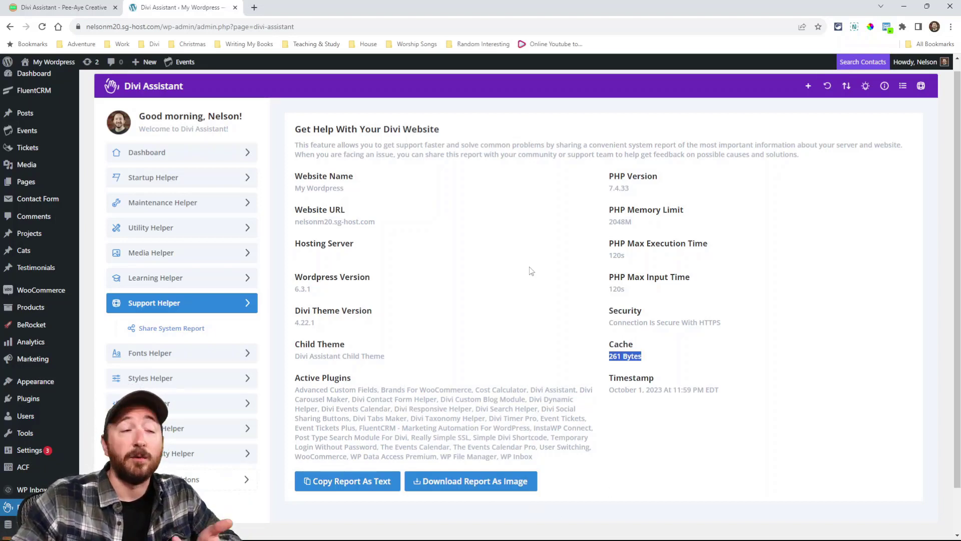
Leave additional font file uploads disabled in Fonts Helper, review Local Fonts, then go to Styles Helper
left_click(165, 354)
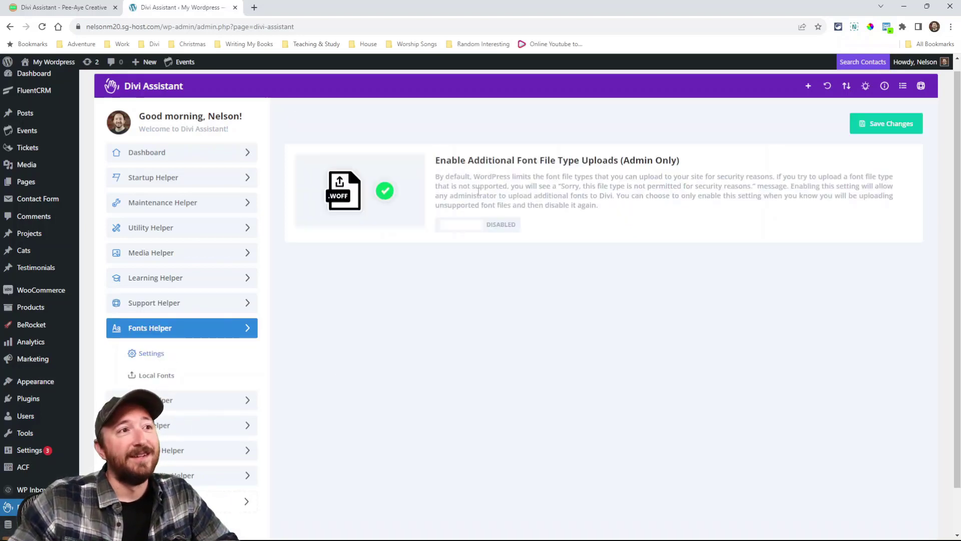
left_click_drag(466, 161, 642, 165)
left_click(597, 161)
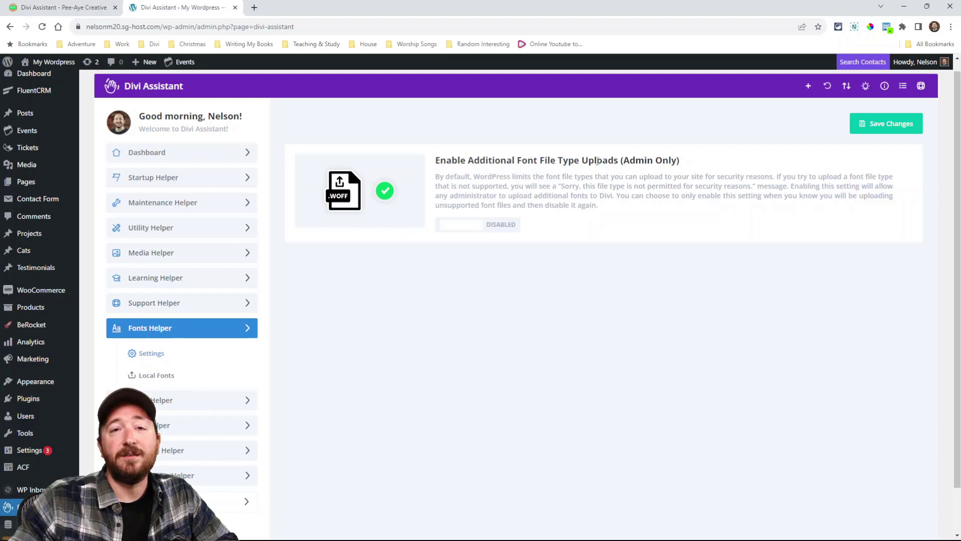
left_click(487, 222)
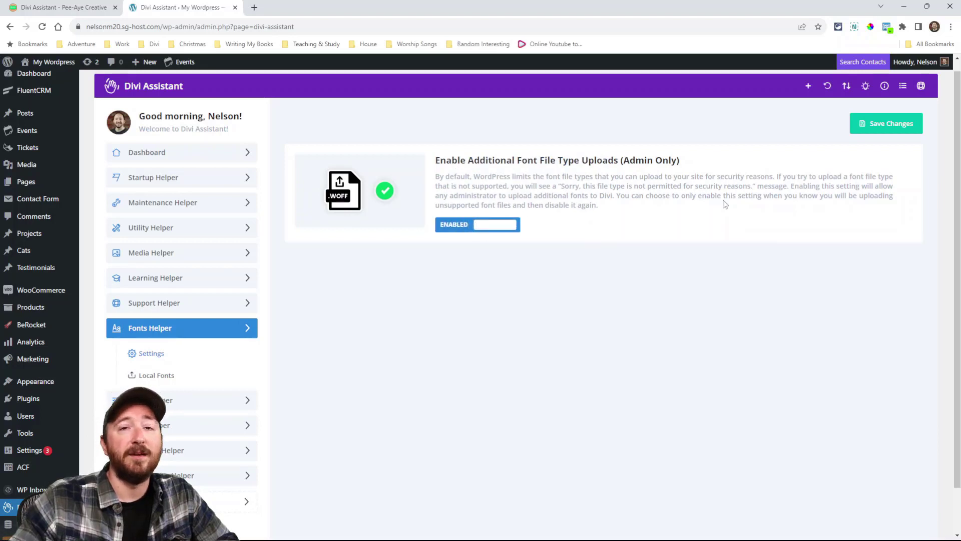
left_click(468, 225)
left_click(153, 376)
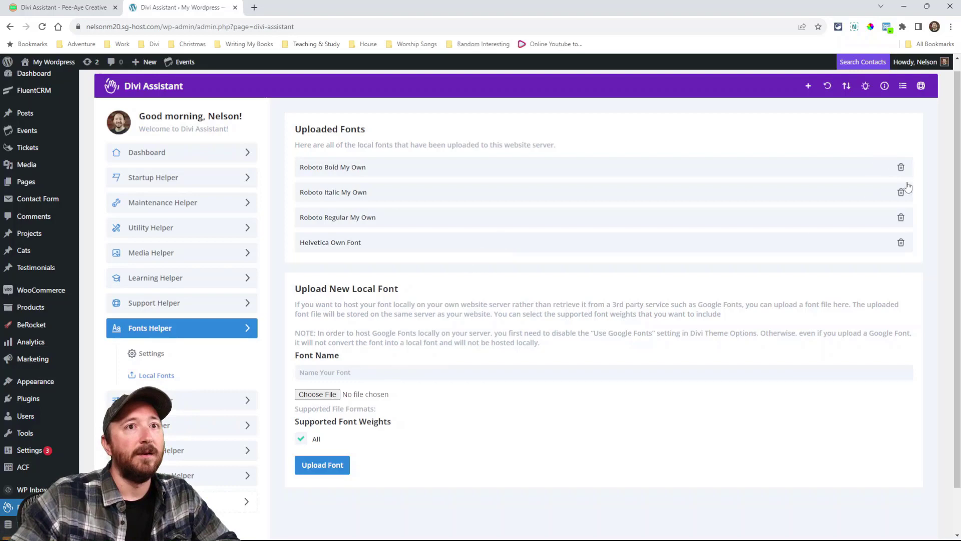
left_click(198, 401)
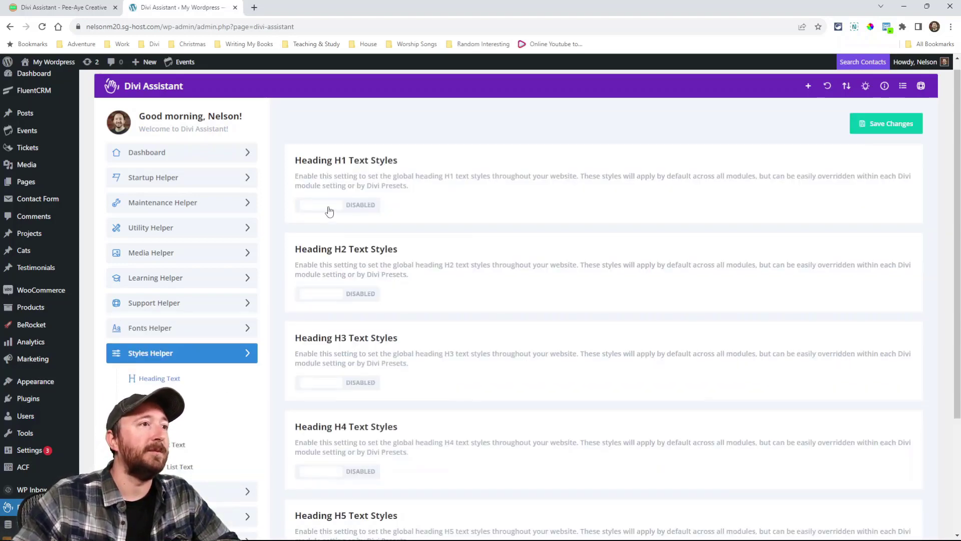
Browse the Body, Link, Bullet and Number List style pages, keeping Heading 1's font Initial
scroll(345, 173, "down", 3)
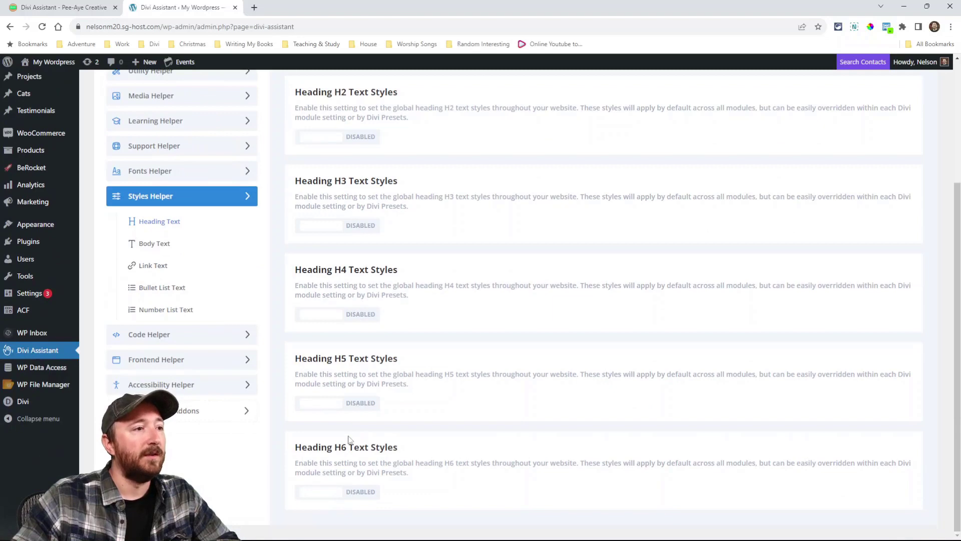
scroll(250, 420, "up", 3)
left_click(154, 408)
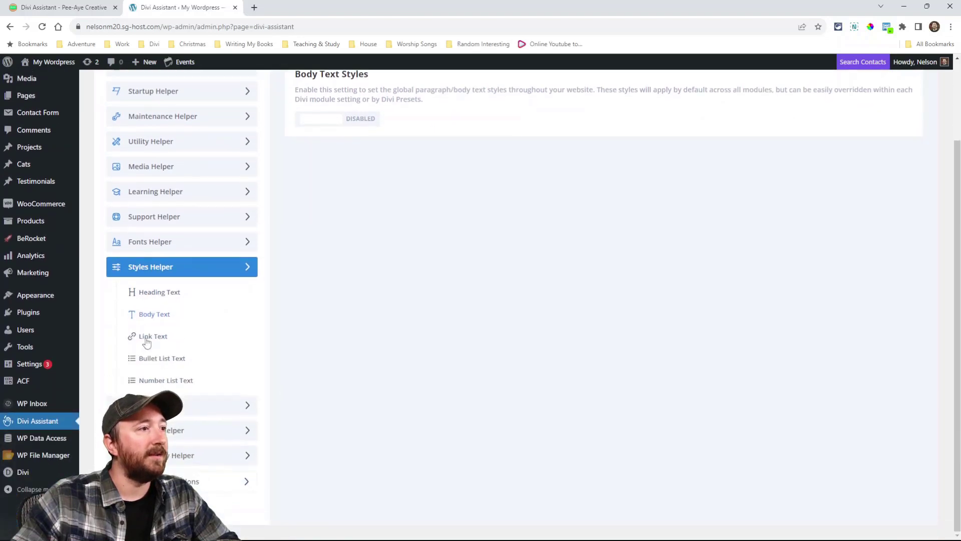
left_click(146, 342)
left_click(151, 359)
left_click(153, 380)
left_click(143, 293)
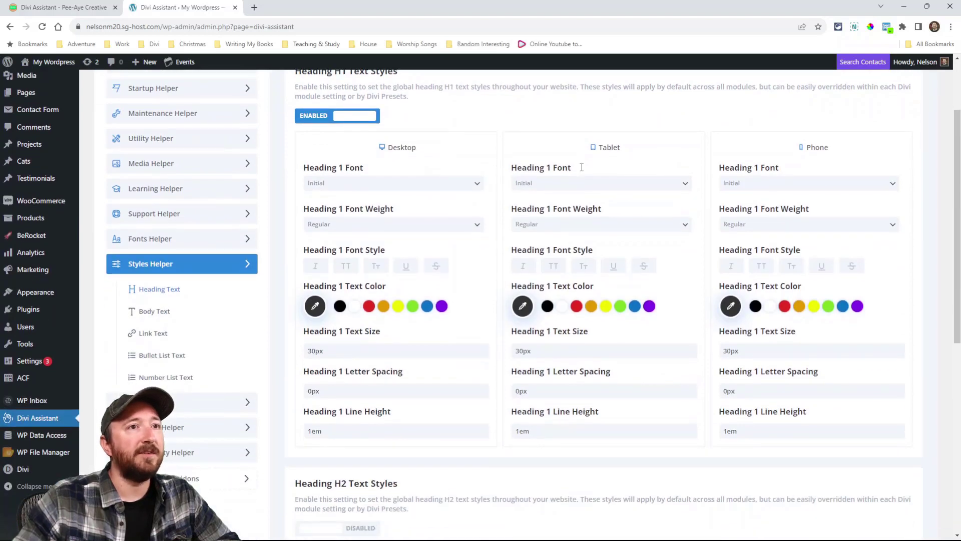
left_click(330, 185)
left_click(334, 186)
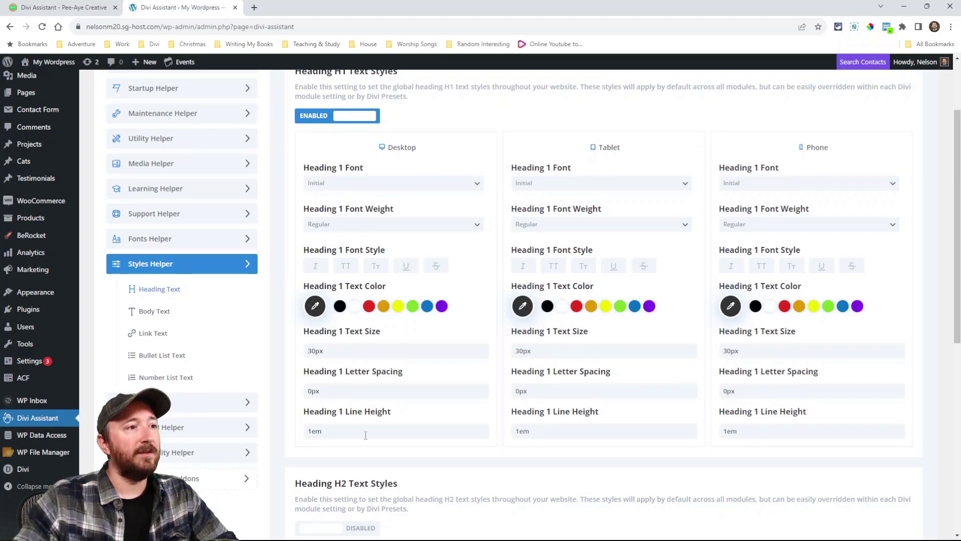
scroll(399, 238, "up", 1)
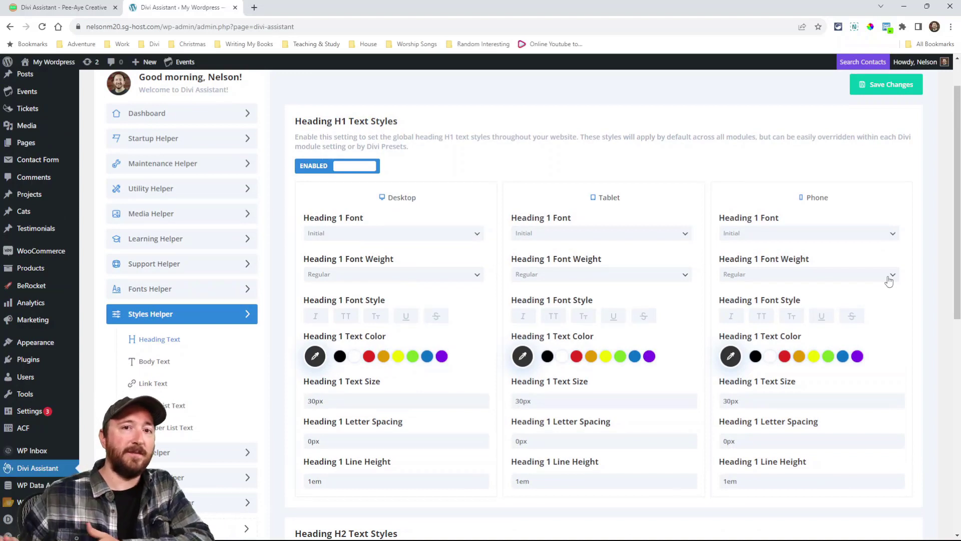
Enable Body Text Styles, then view and dismiss the Import/Export options
left_click(156, 362)
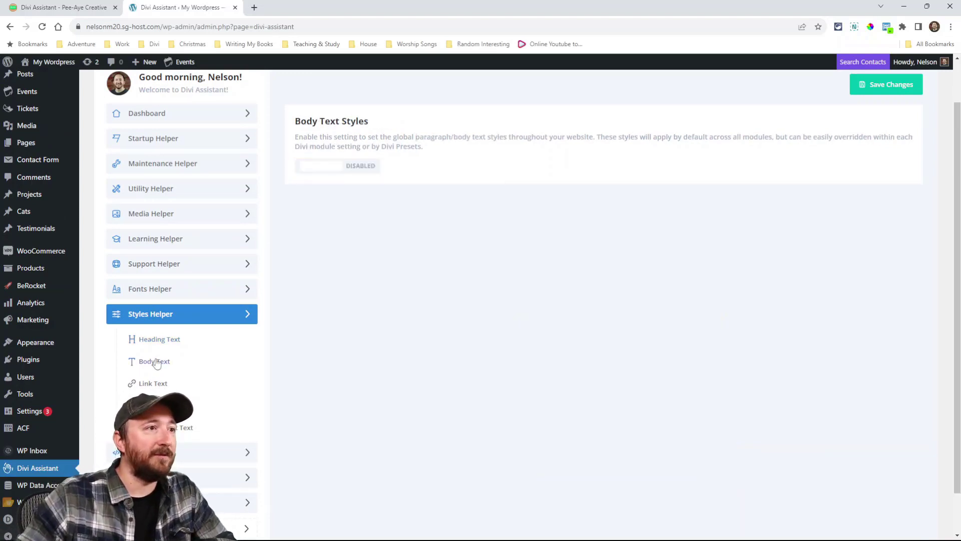
left_click(331, 165)
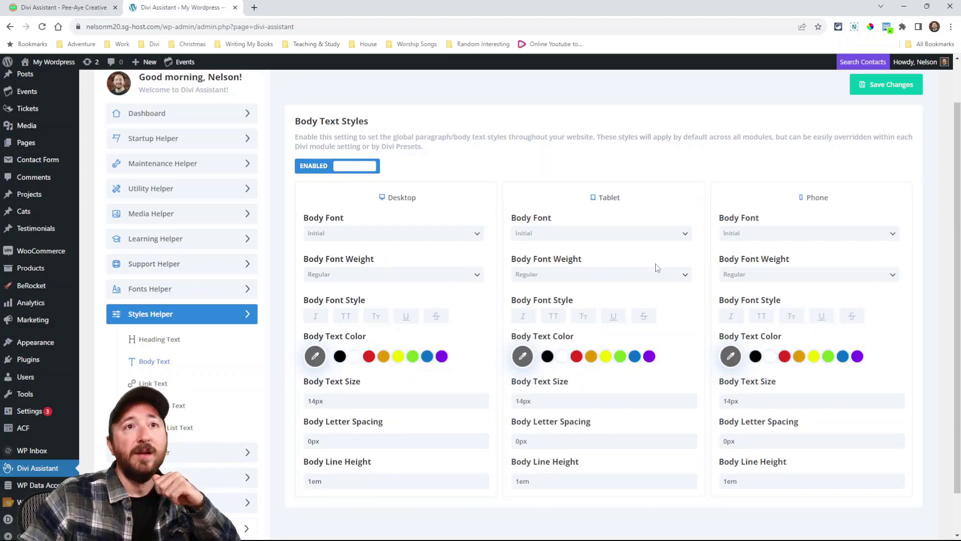
scroll(656, 278, "up", 1)
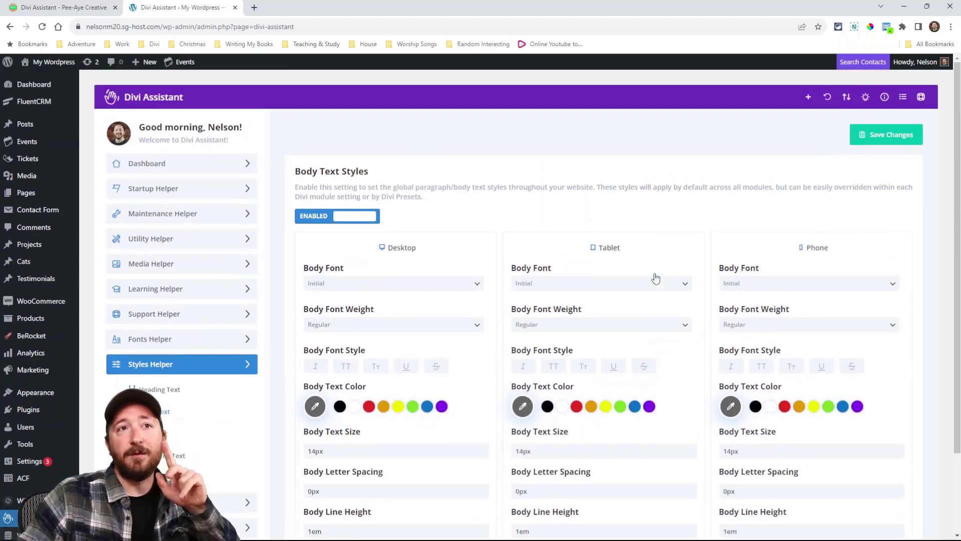
left_click(847, 98)
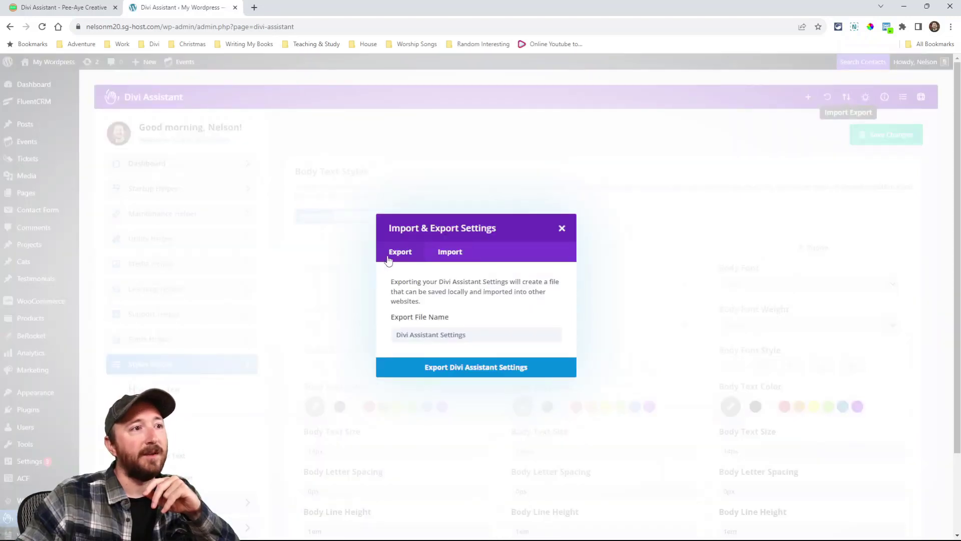
left_click(562, 228)
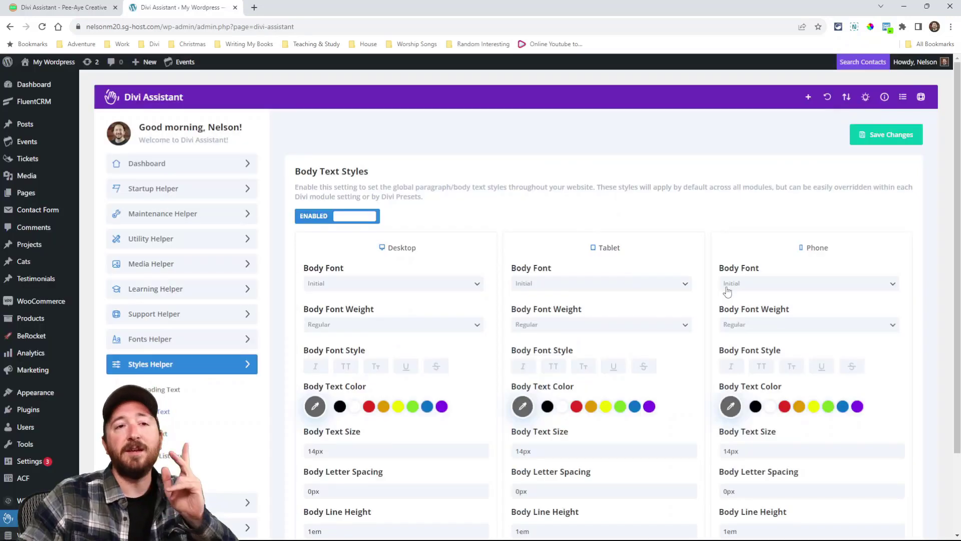
scroll(809, 296, "down", 2)
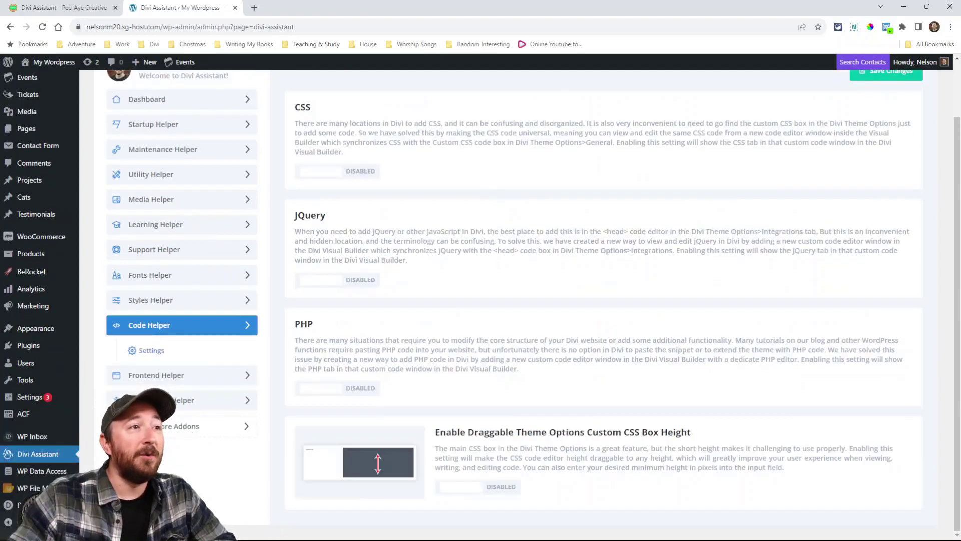
Enable the CSS, JQuery and PHP code windows and the draggable Custom CSS box height
left_click(326, 173)
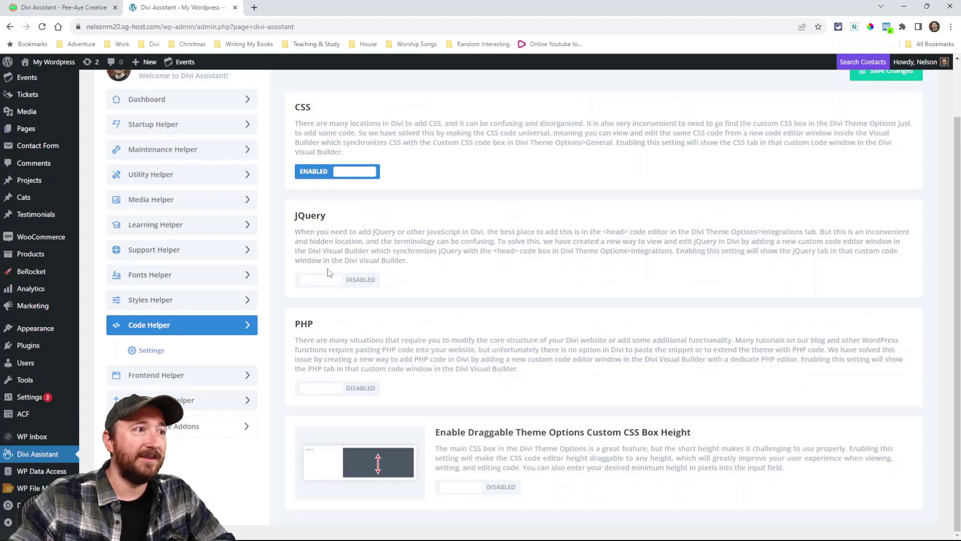
left_click(321, 280)
left_click(321, 392)
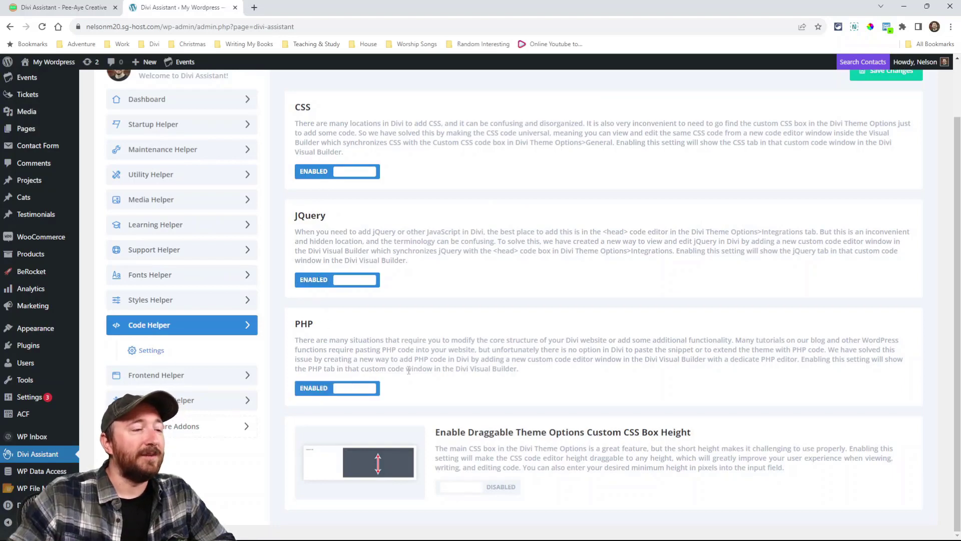
left_click(465, 489)
scroll(527, 385, "down", 1)
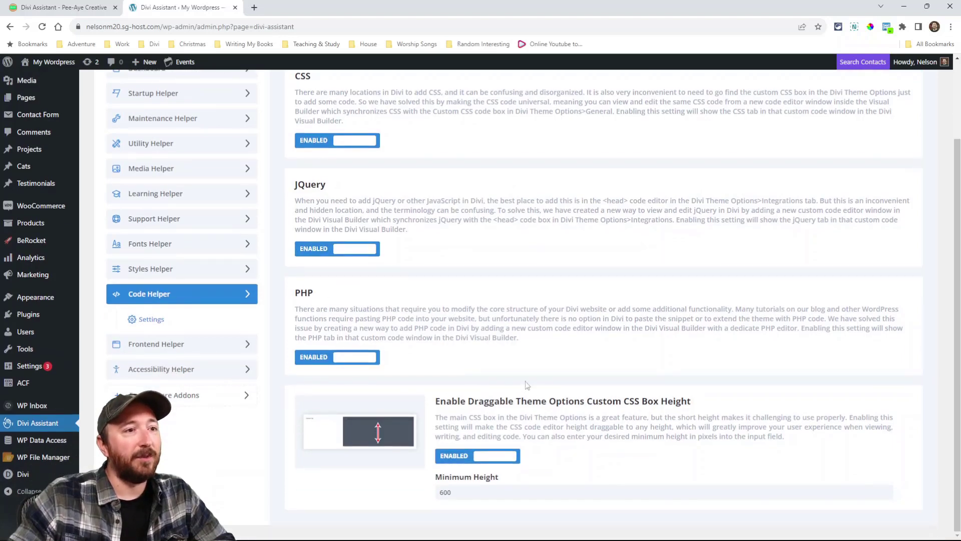
scroll(670, 508, "up", 2)
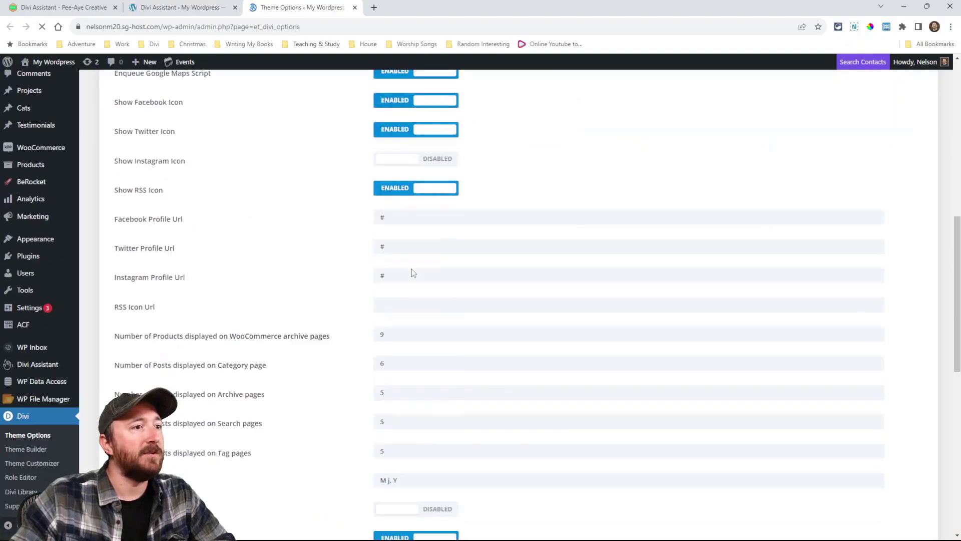
scroll(751, 256, "down", 10)
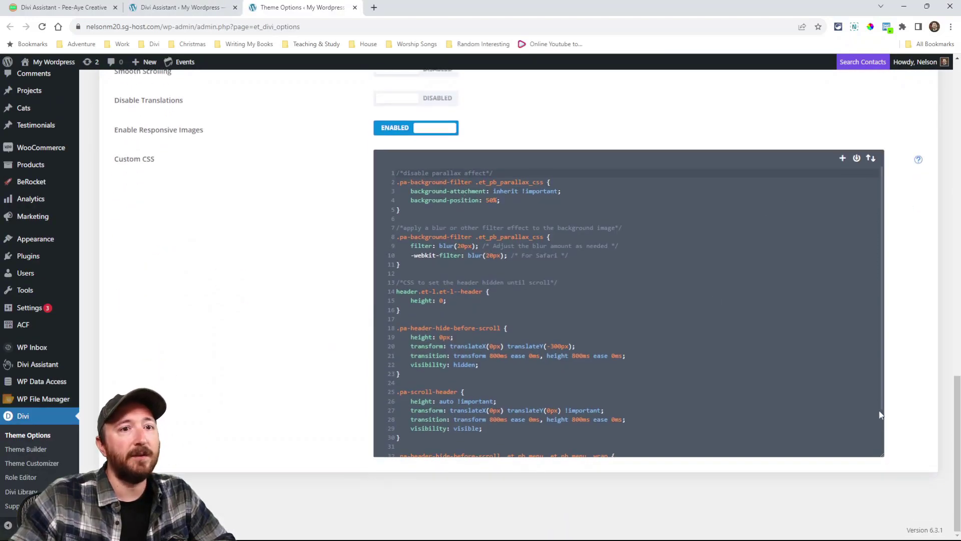
Expand the Custom CSS box to show all its code, shorten it, then visit the site
left_click(866, 349)
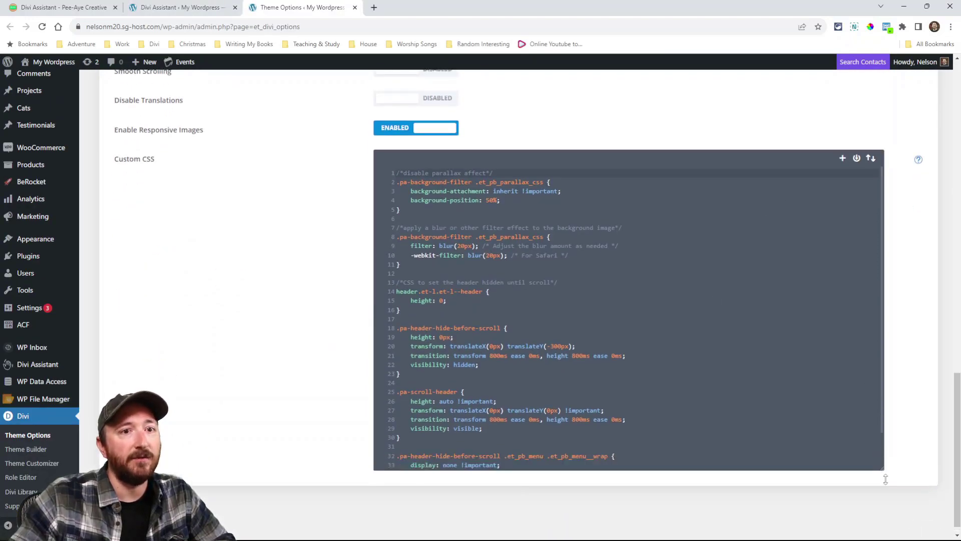
scroll(878, 331, "down", 2)
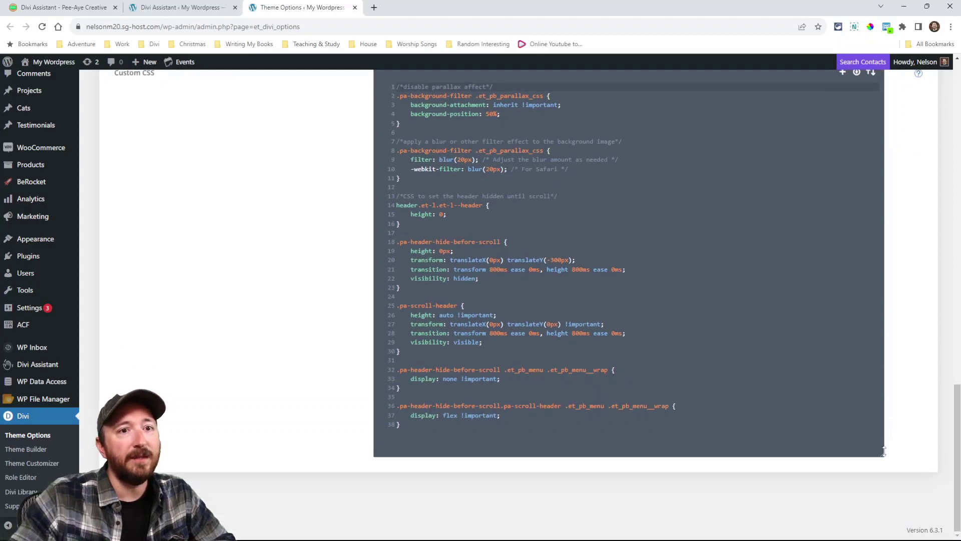
left_click_drag(884, 451, 879, 410)
left_click(475, 261)
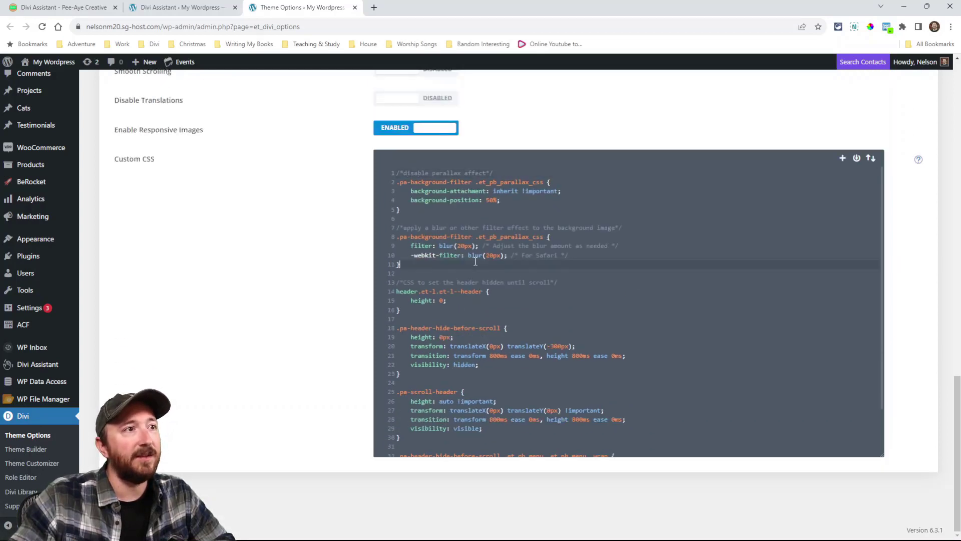
scroll(501, 375, "up", 2)
scroll(569, 315, "down", 2)
scroll(604, 349, "up", 2)
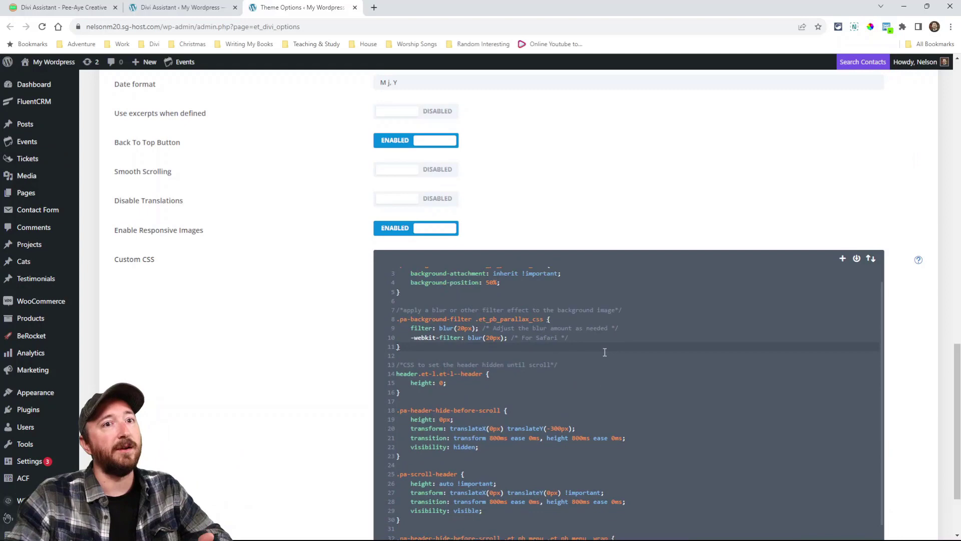
scroll(311, 278, "up", 3)
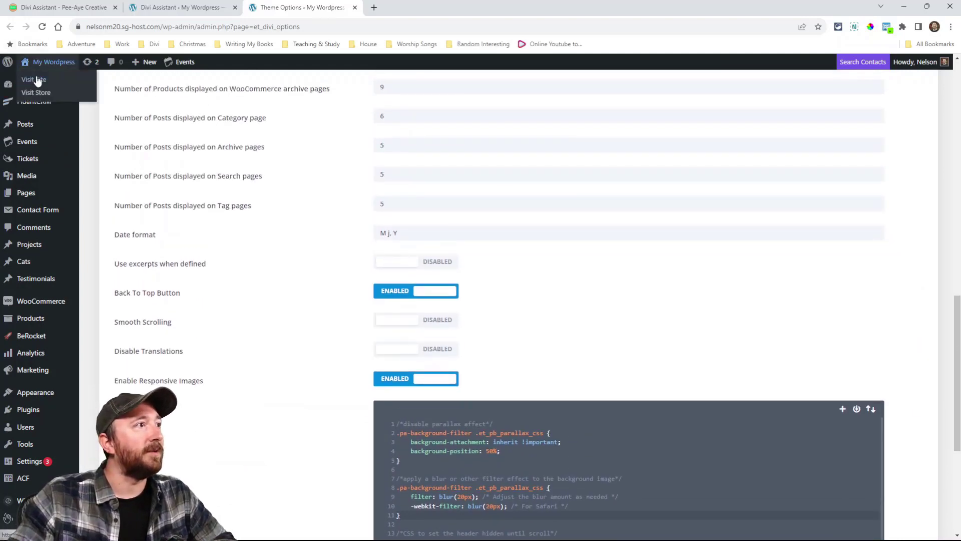
left_click(38, 81)
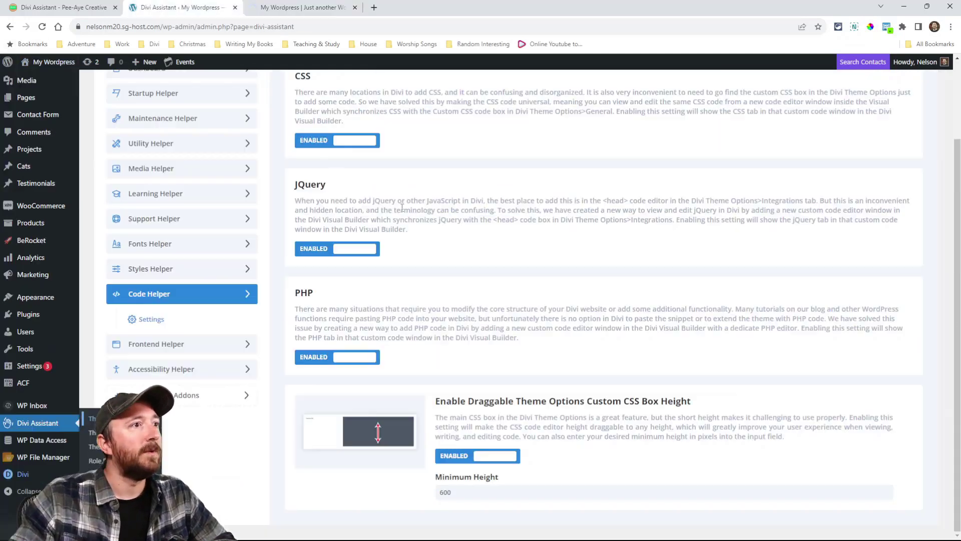
scroll(402, 206, "up", 2)
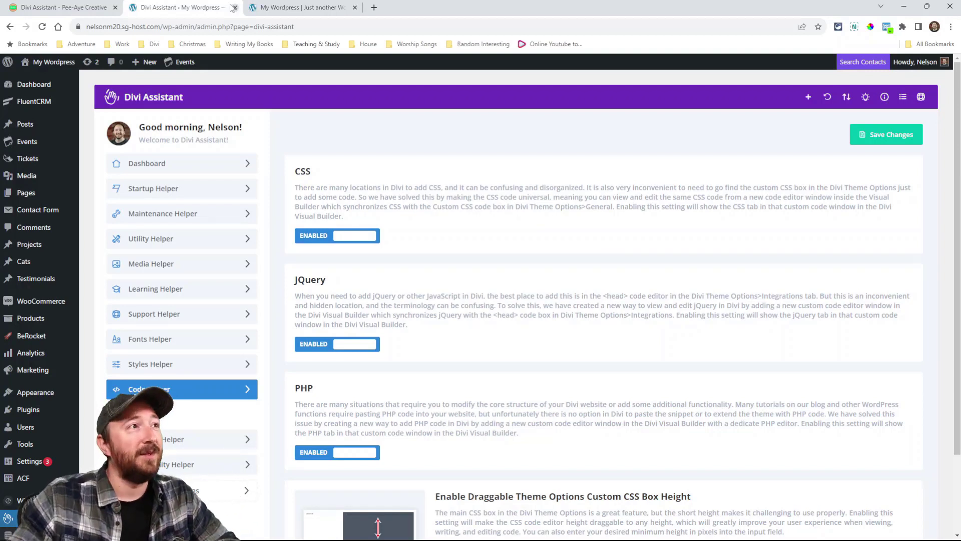
In the Visual Builder, open the Custom Code panel, enlarge and move it, reviewing CSS, JQuery and PHP
left_click(266, 6)
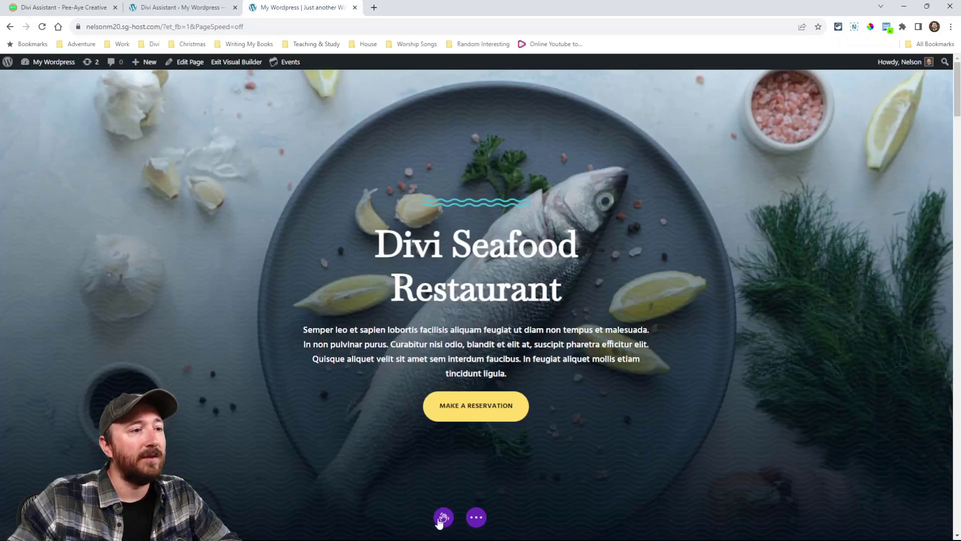
left_click(444, 518)
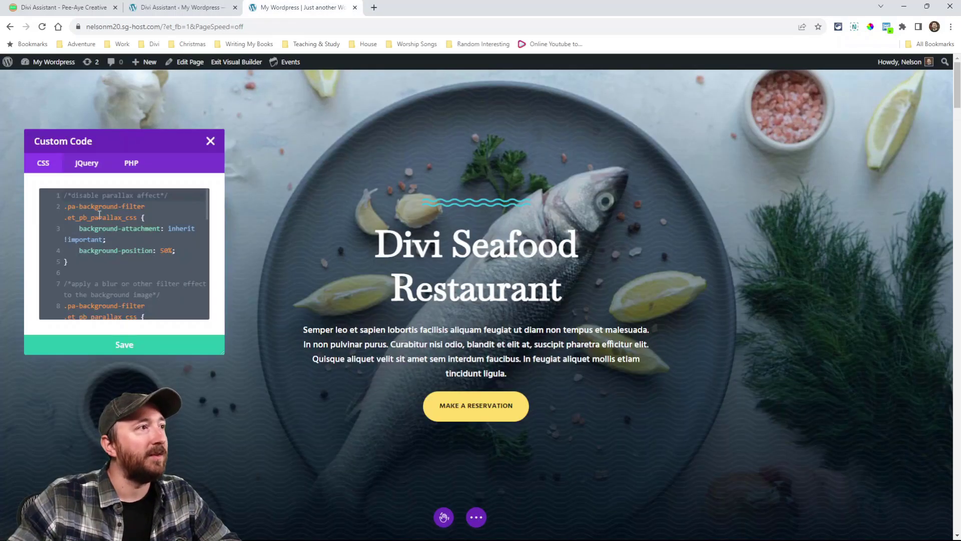
left_click(86, 165)
left_click(131, 166)
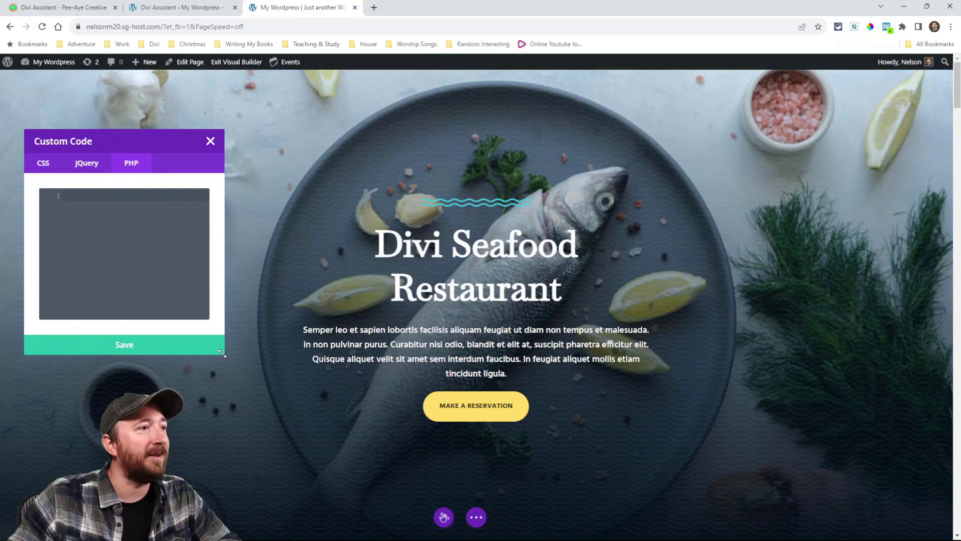
left_click_drag(225, 354, 320, 426)
left_click_drag(165, 143, 187, 123)
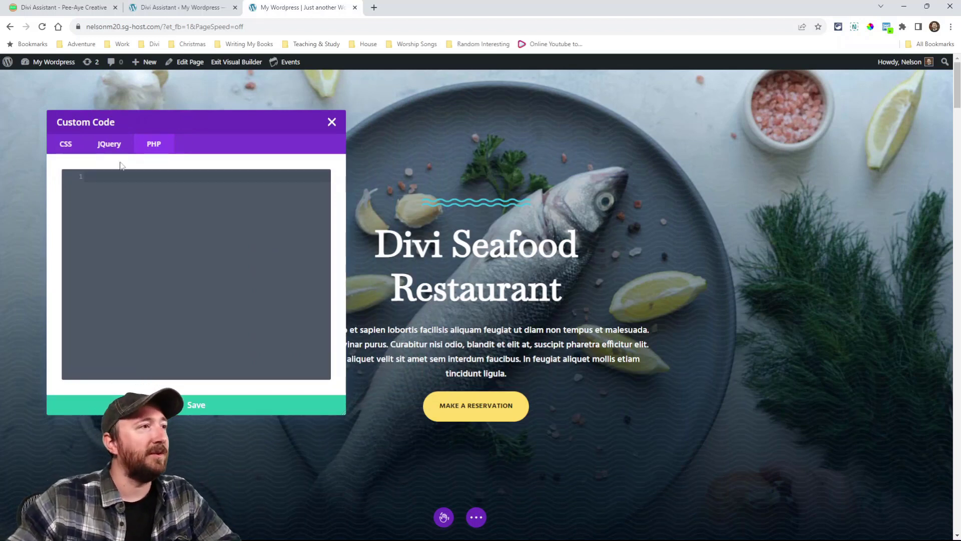
left_click(66, 145)
left_click(109, 145)
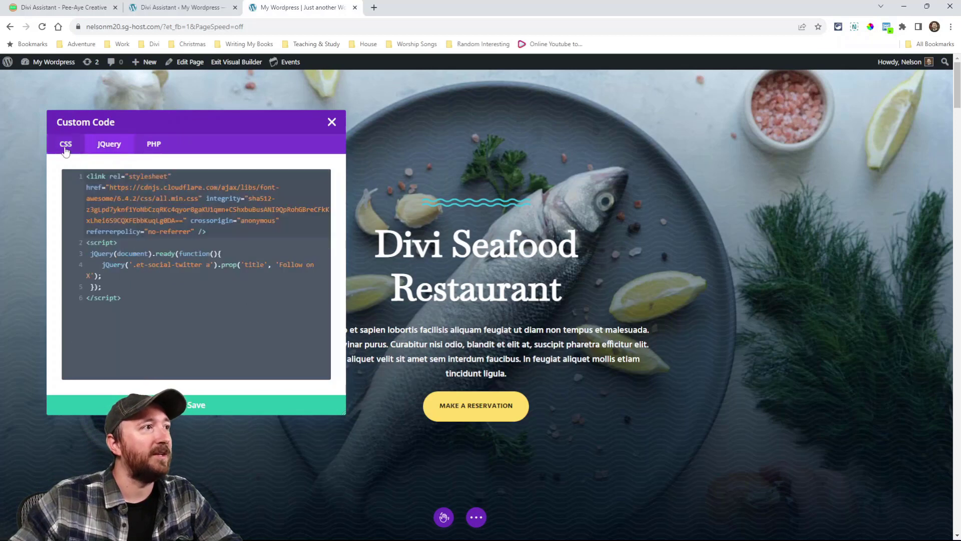
left_click(153, 144)
left_click(66, 144)
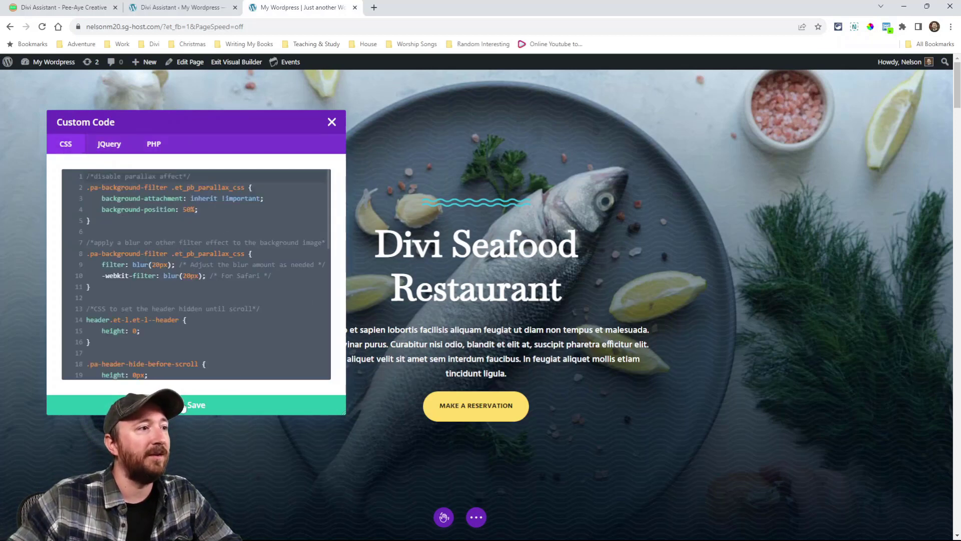
Close the Custom Code panel, then return to Divi Assistant's Frontend Helper settings
left_click(331, 122)
left_click(443, 516)
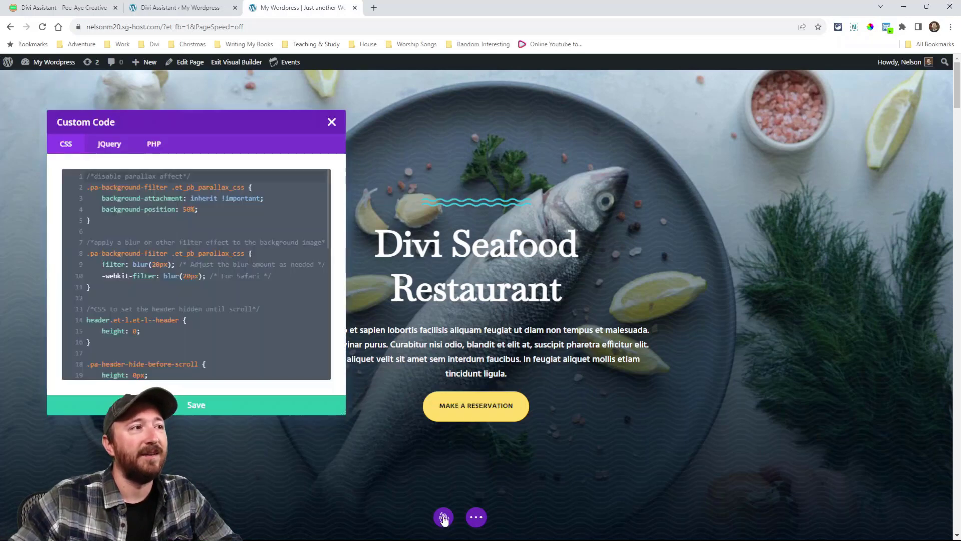
left_click(443, 518)
left_click(443, 517)
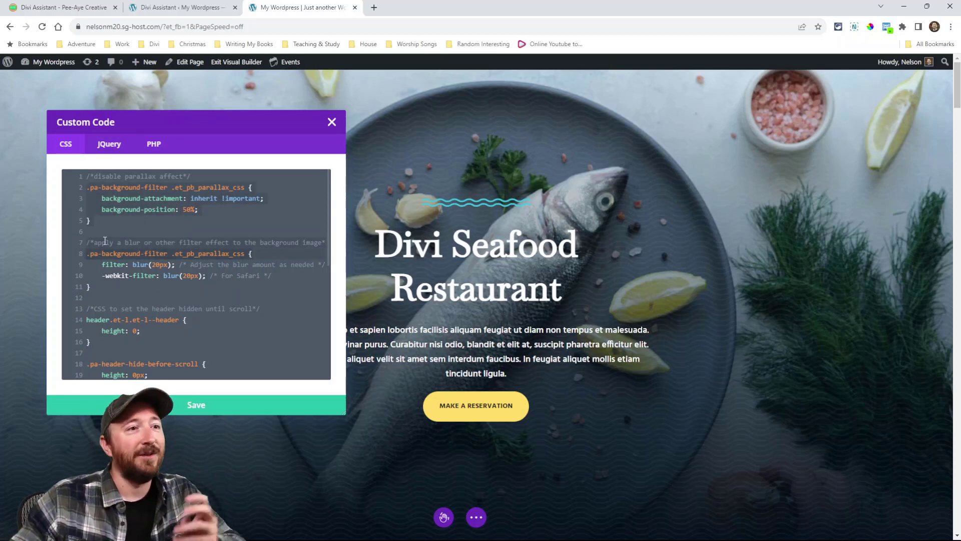
left_click(332, 122)
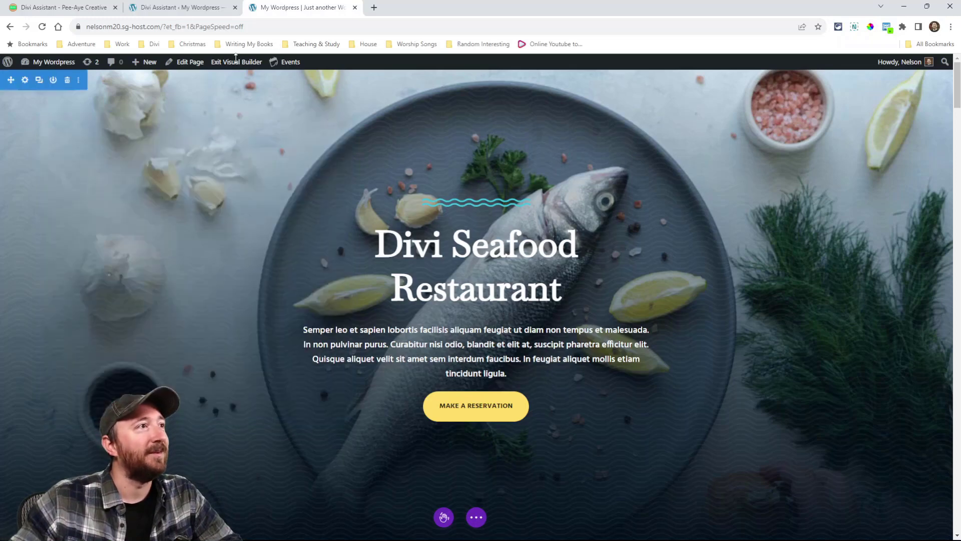
left_click(178, 7)
left_click(232, 336)
Enable custom scrollbar styling in the Frontend Helper Scrollbar settings
scroll(493, 305, "up", 2)
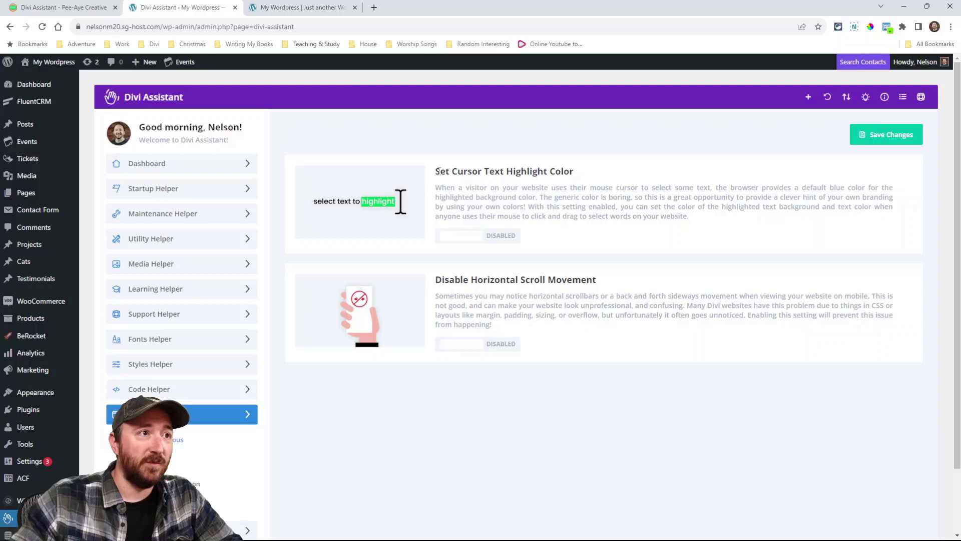
left_click_drag(440, 171, 570, 174)
left_click_drag(476, 197, 796, 217)
left_click(657, 211)
scroll(551, 261, "down", 2)
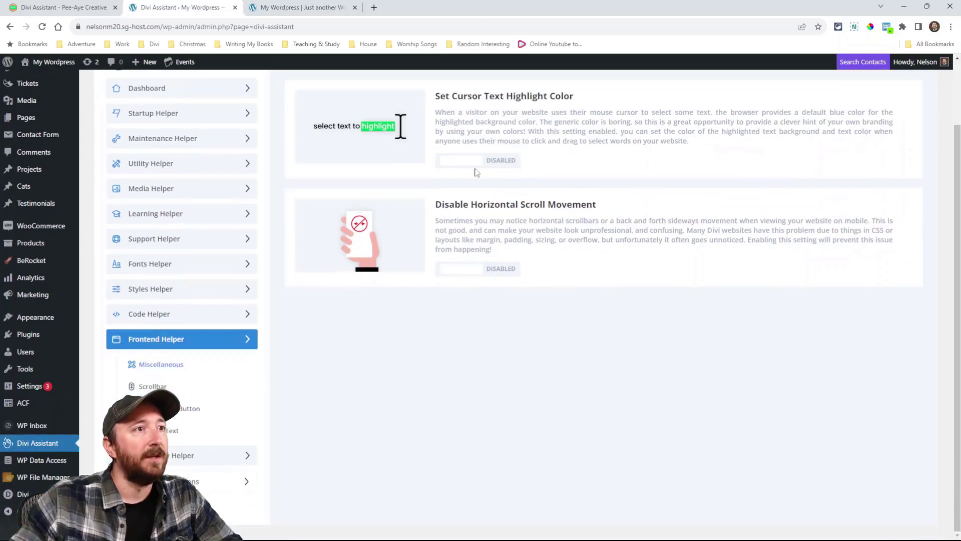
scroll(500, 325, "up", 2)
scroll(466, 349, "down", 2)
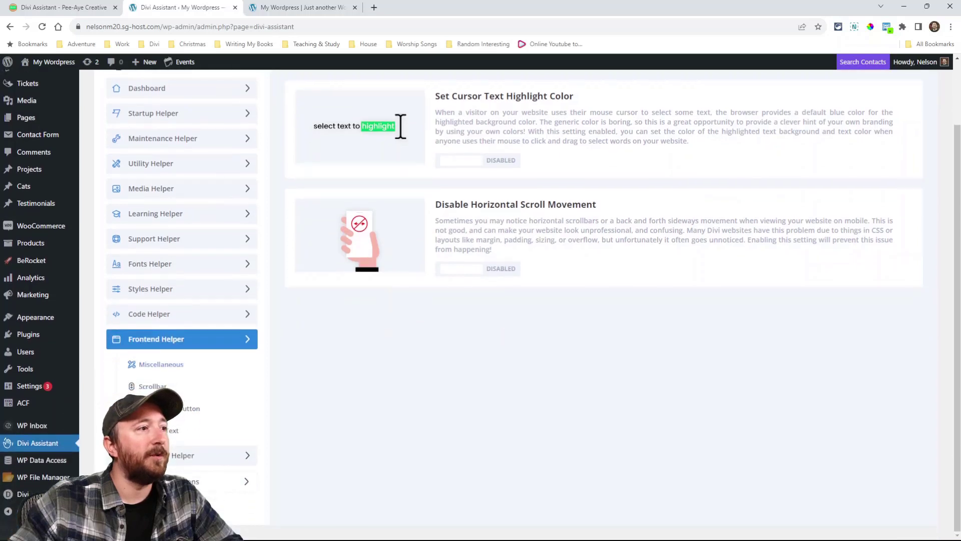
left_click(152, 387)
left_click(311, 166)
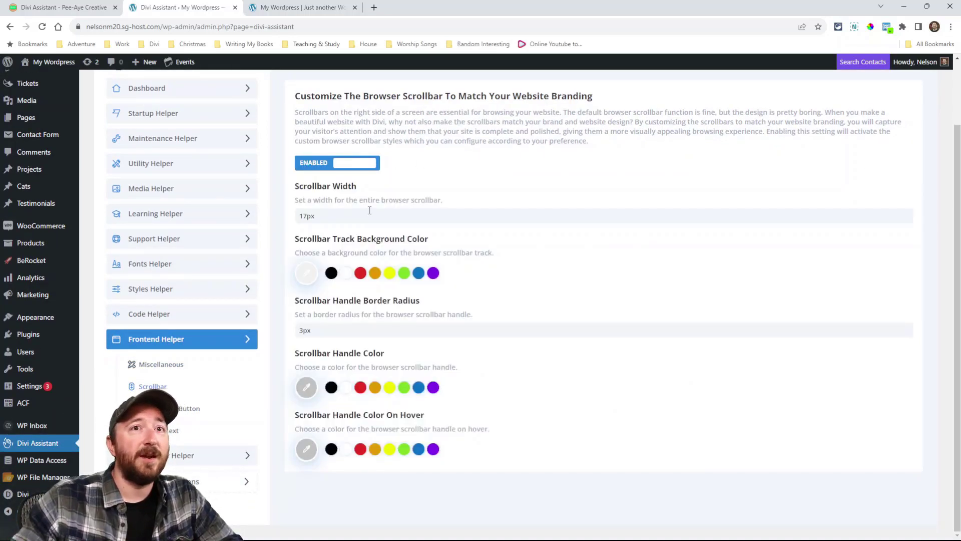
Enable the custom Back To Top Button, keeping Icon Only as its content
scroll(701, 210, "up", 1)
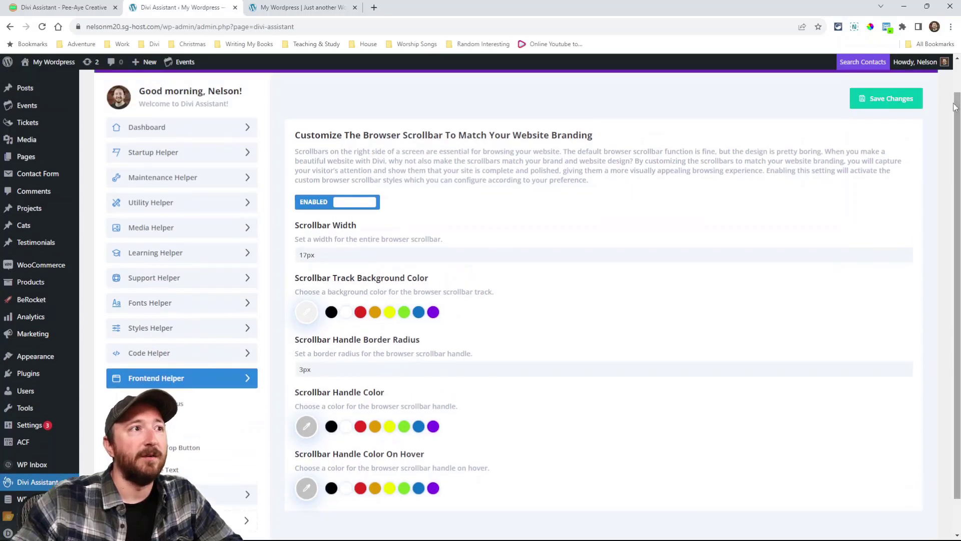
scroll(583, 259, "down", 1)
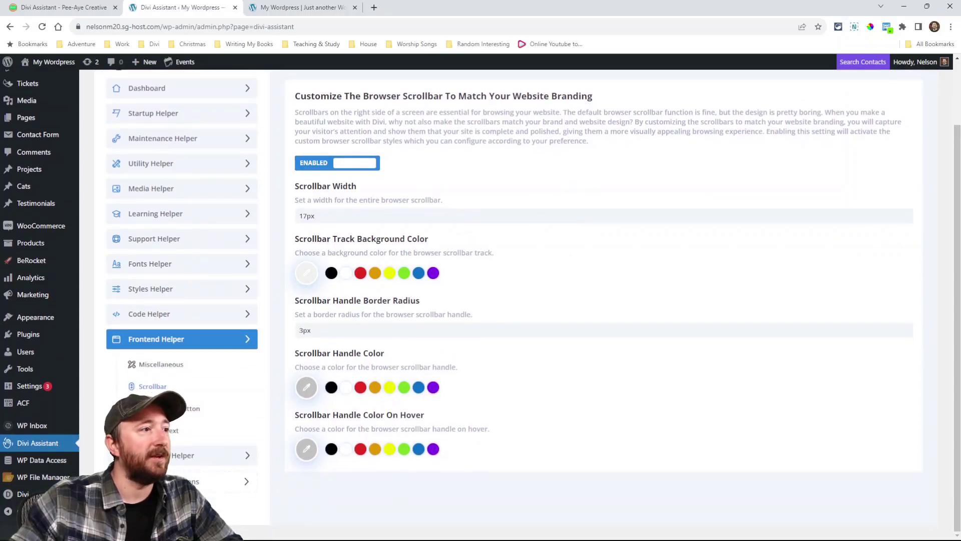
left_click(189, 408)
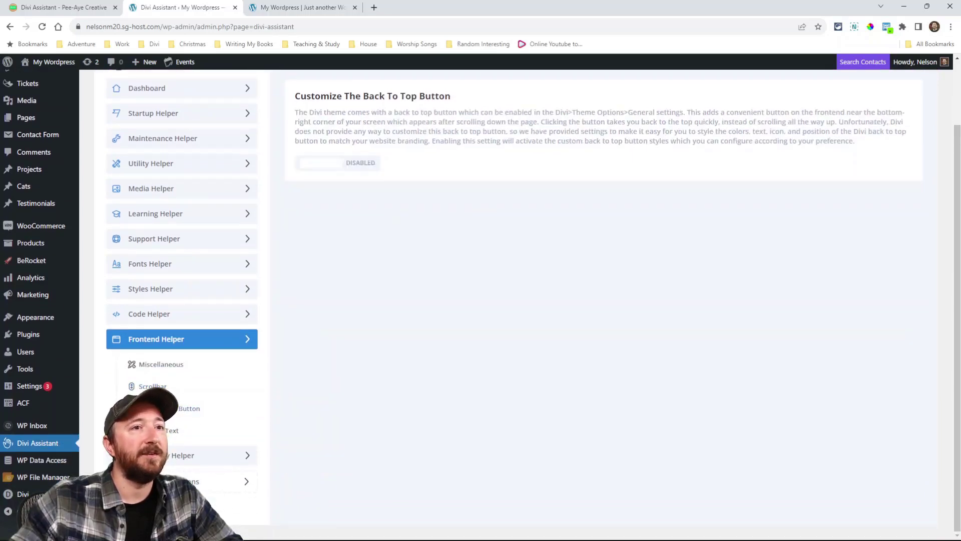
left_click(322, 167)
scroll(501, 281, "down", 6)
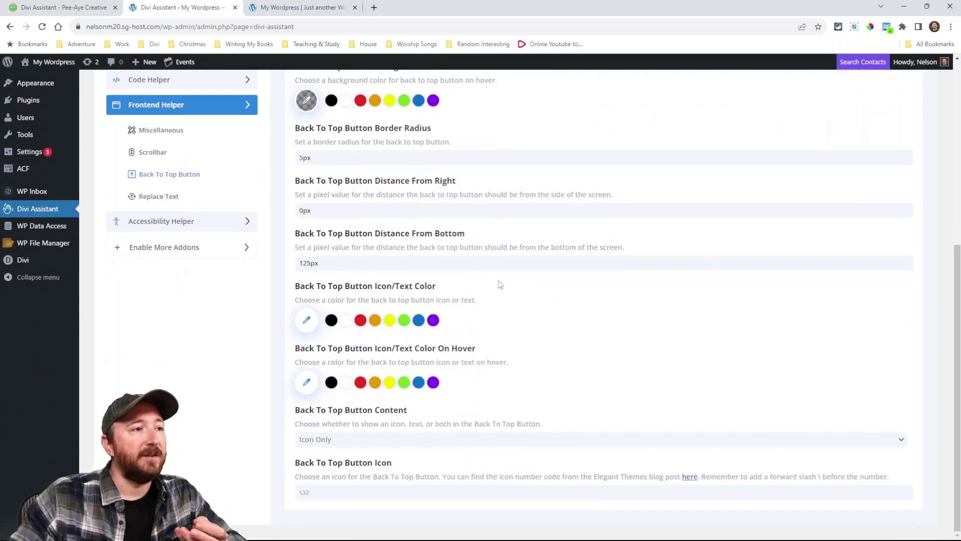
scroll(403, 326, "up", 1)
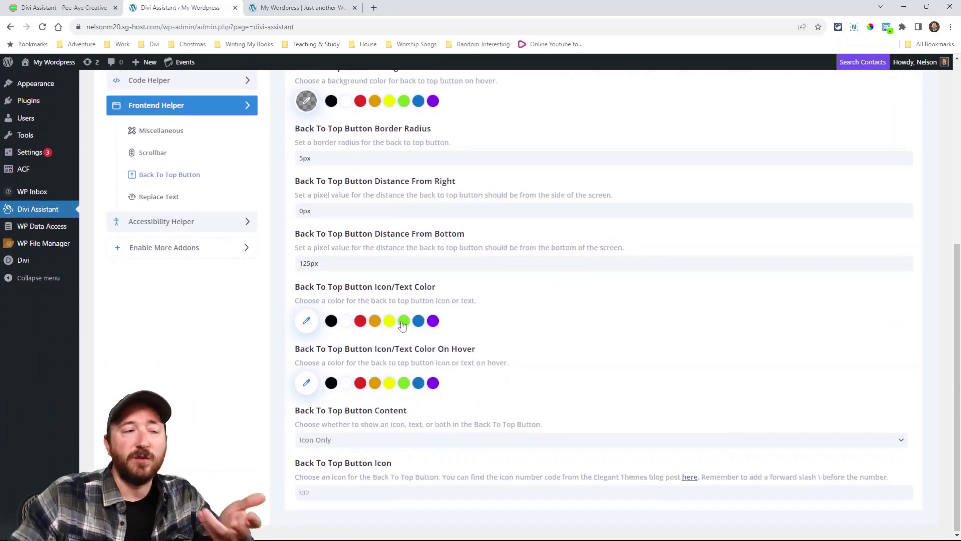
scroll(403, 326, "down", 1)
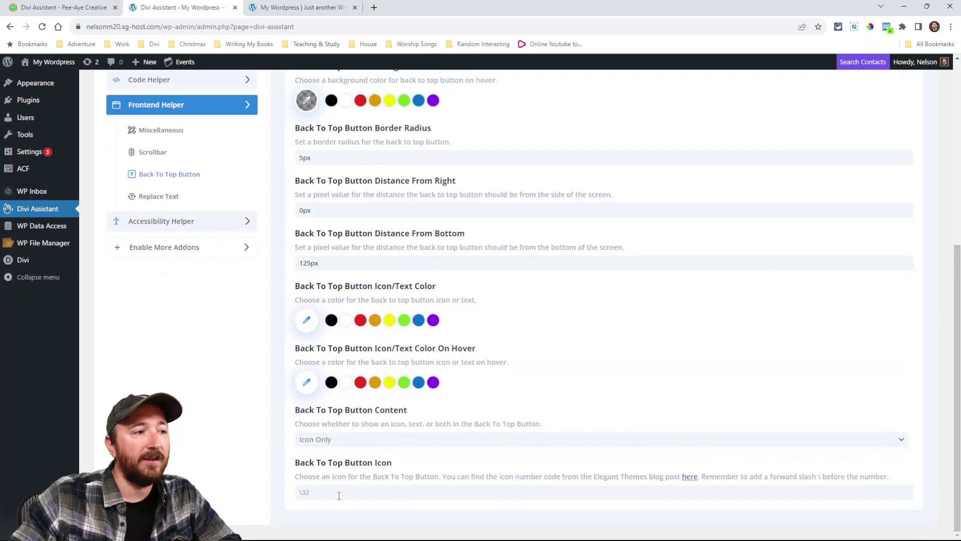
left_click(335, 447)
left_click(365, 450)
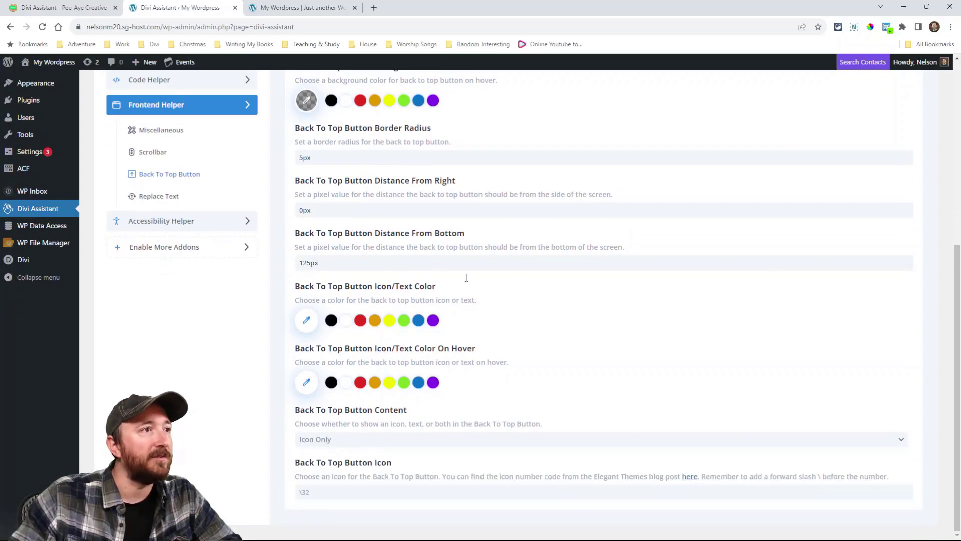
scroll(428, 256, "up", 4)
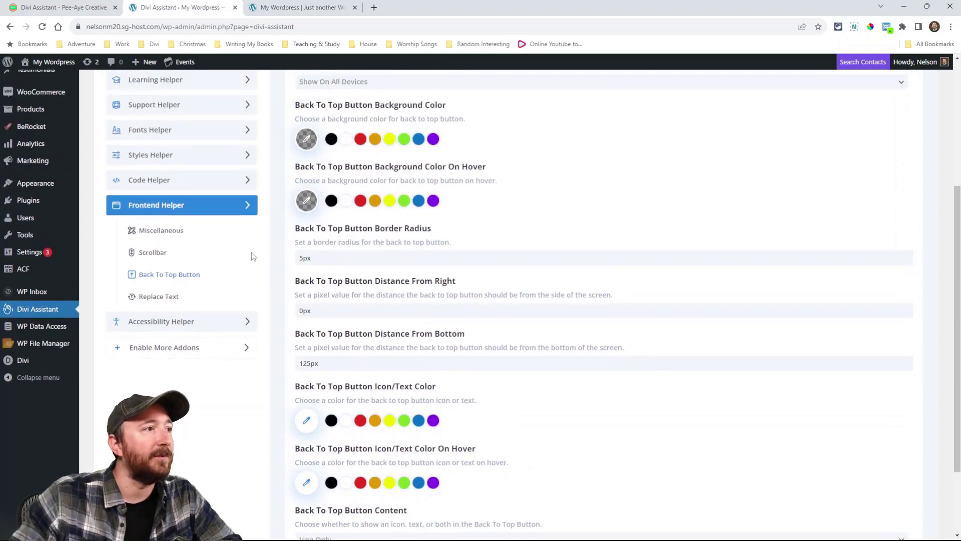
Add a new Replace Text row, typing and deleting trial text 'My Cusotm', then open Accessibility Helper
left_click(151, 298)
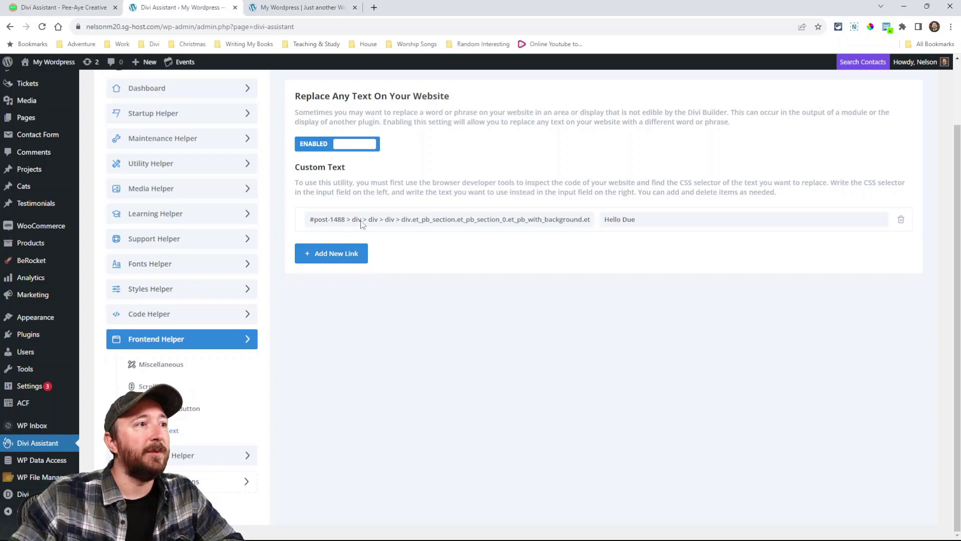
left_click(326, 256)
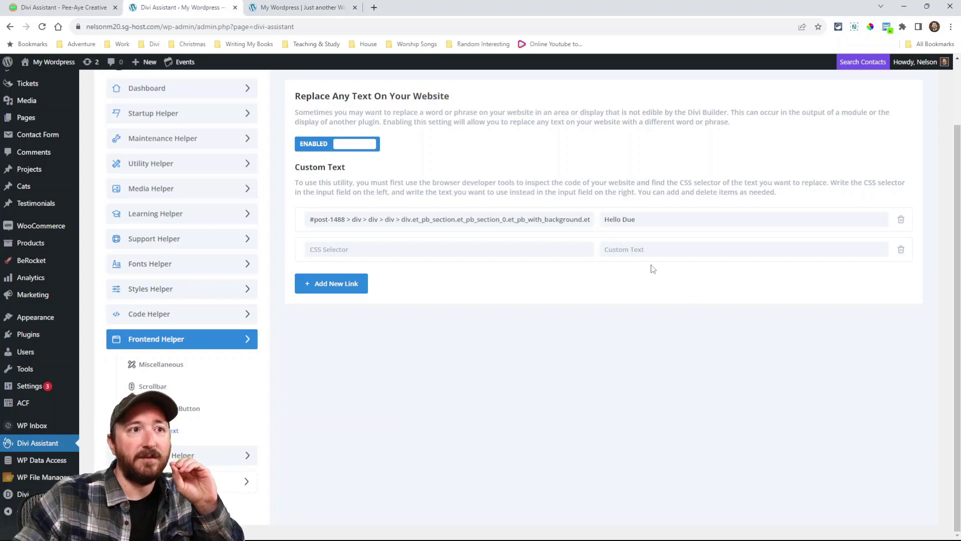
type("My ")
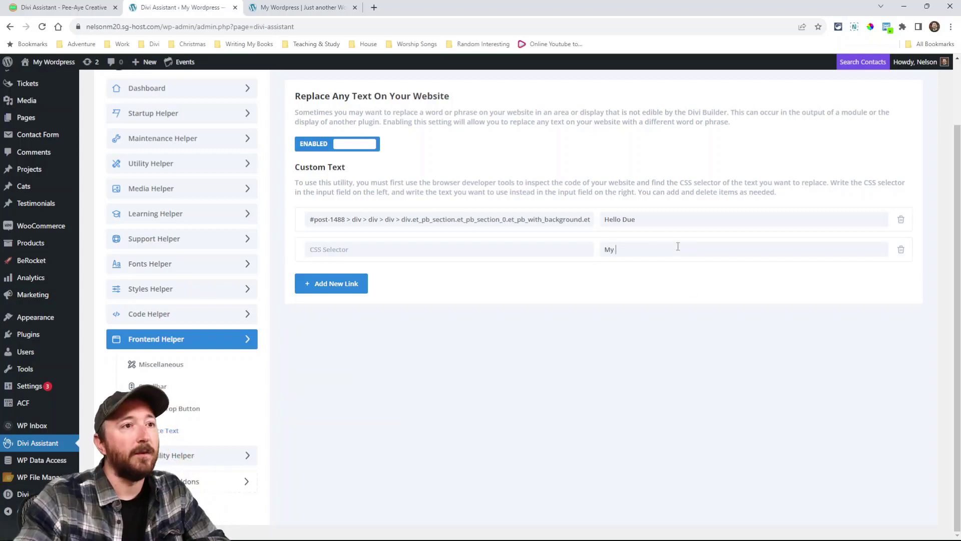
type("Cusotm Tedt")
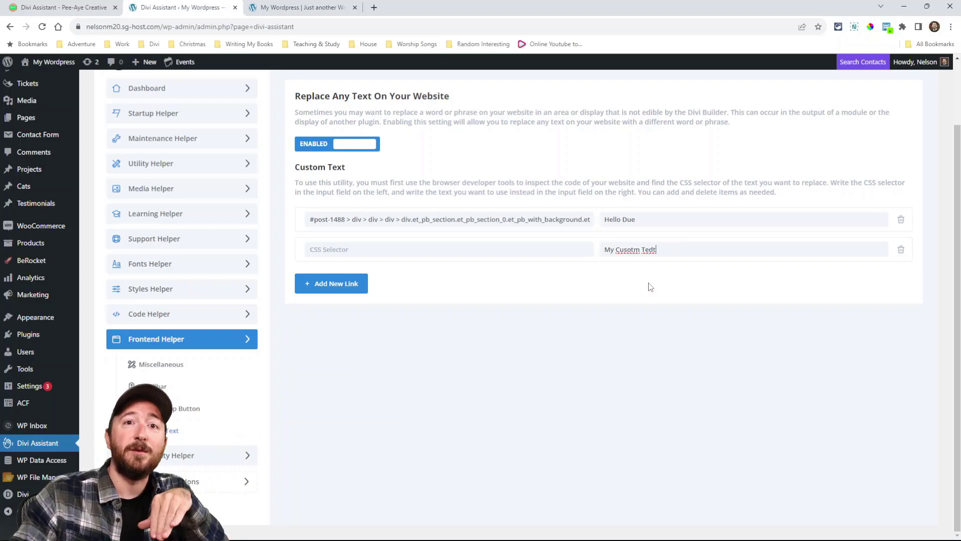
left_click_drag(604, 250, 696, 251)
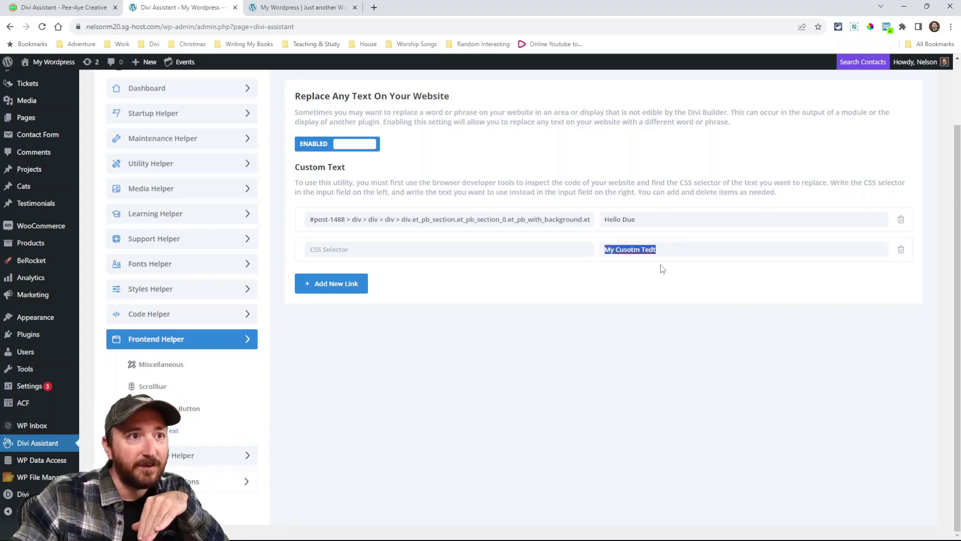
key("BackSpace")
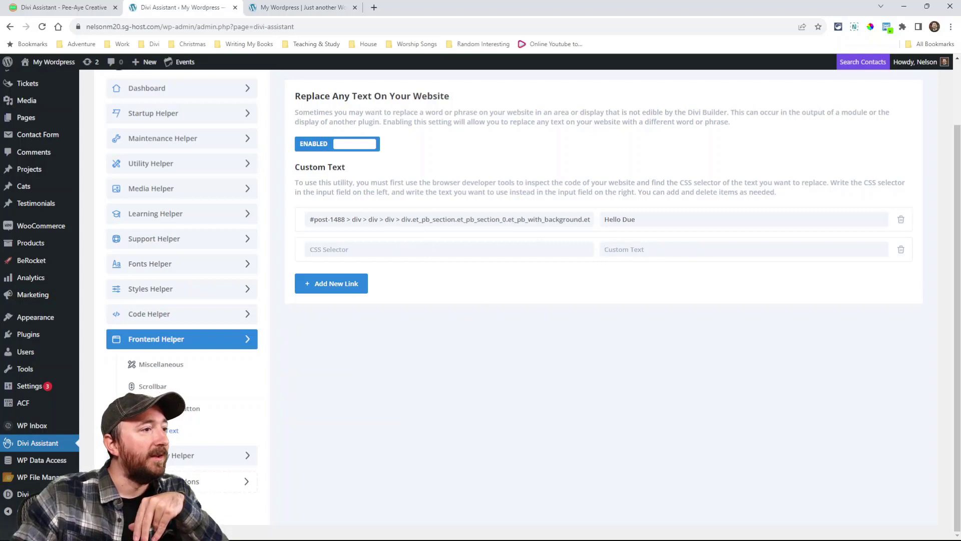
left_click(210, 455)
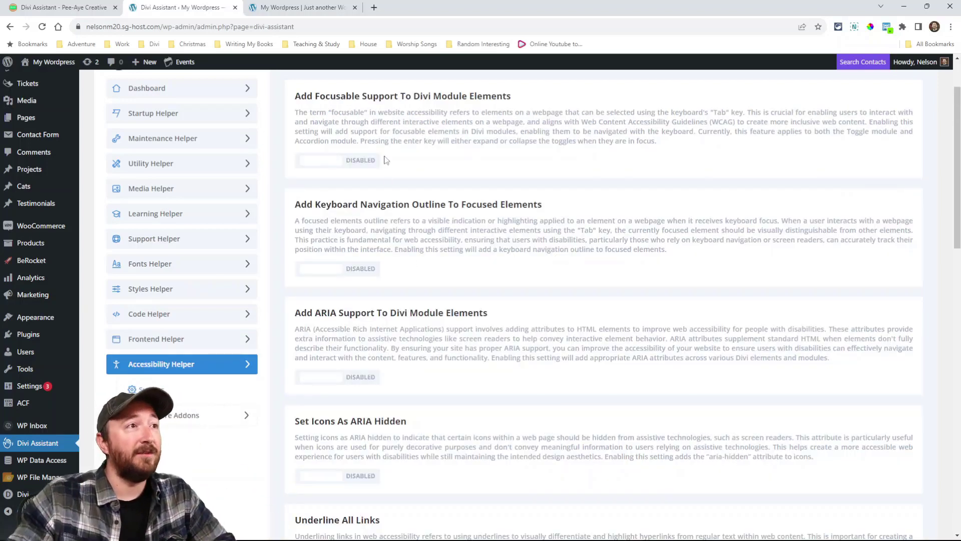
scroll(490, 392, "down", 13)
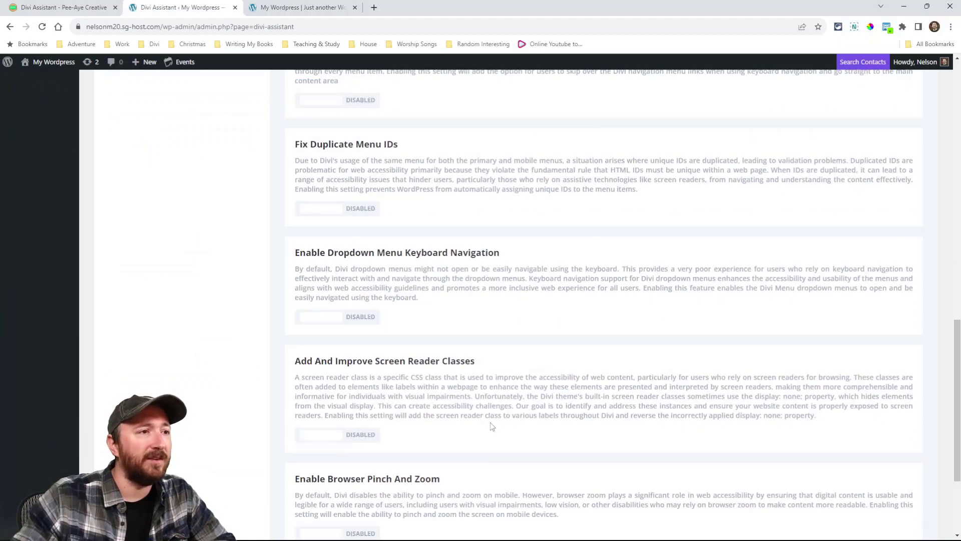
scroll(492, 426, "down", 3)
scroll(465, 429, "up", 12)
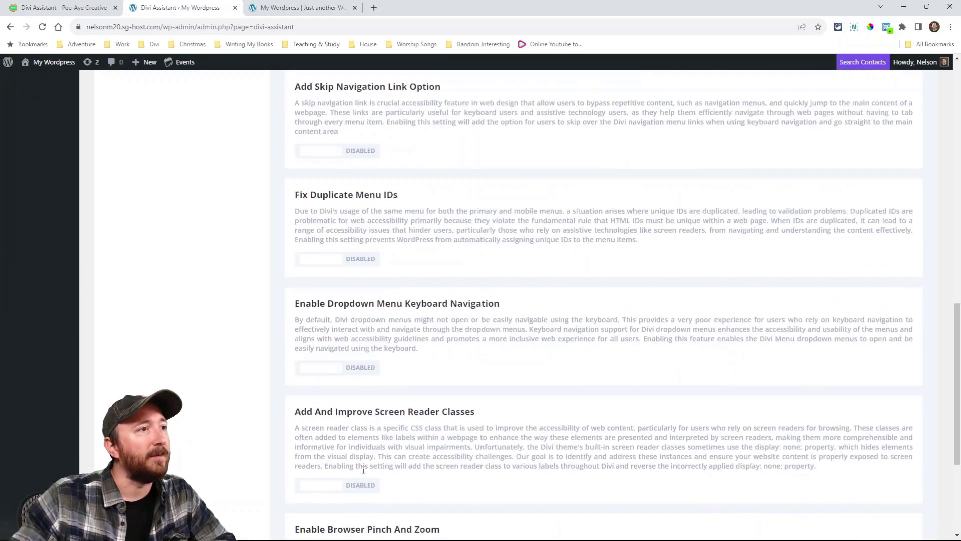
scroll(356, 434, "up", 6)
scroll(176, 273, "down", 5)
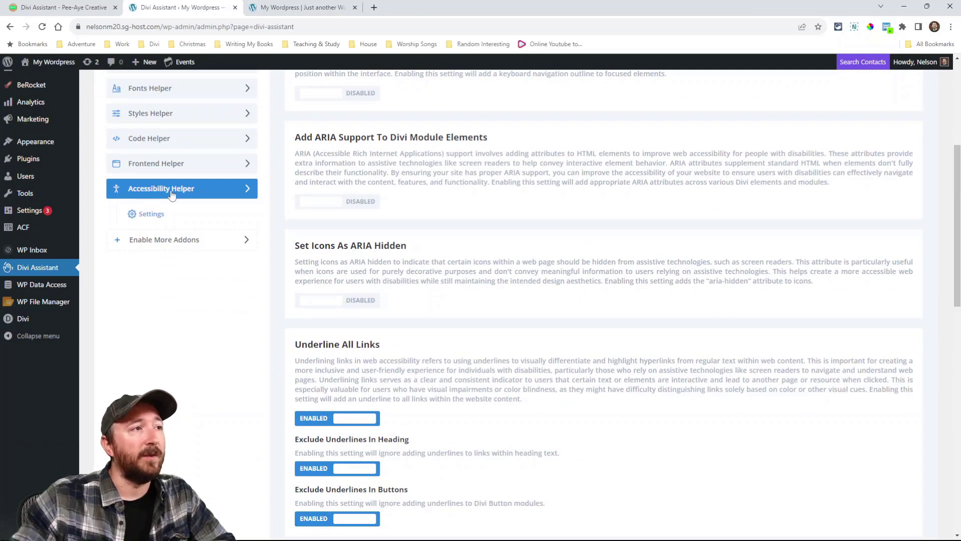
scroll(170, 217, "up", 4)
scroll(169, 217, "up", 1)
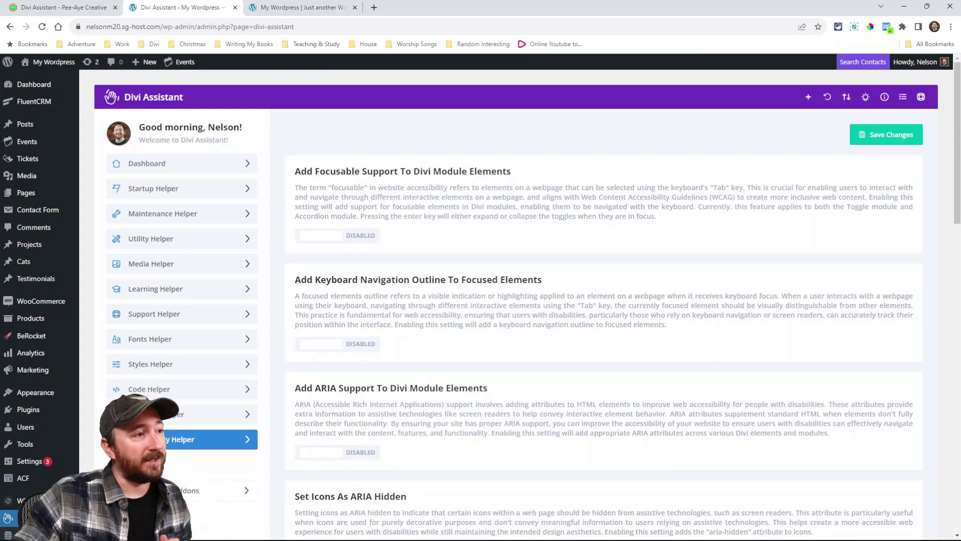
Return to Frontend Helper's Miscellaneous settings and review the disabled cursor highlight color and horizontal scroll options
left_click(215, 414)
scroll(201, 386, "down", 2)
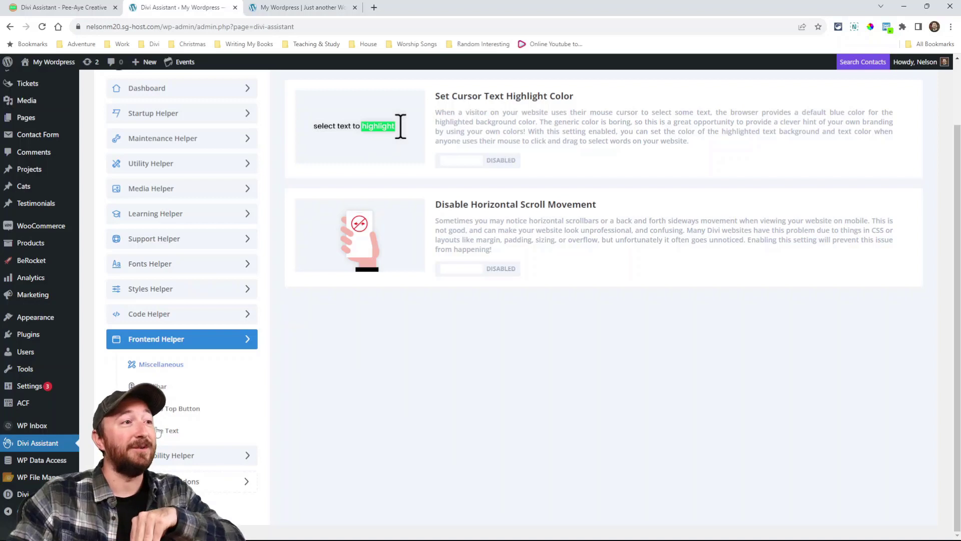
scroll(436, 282, "up", 2)
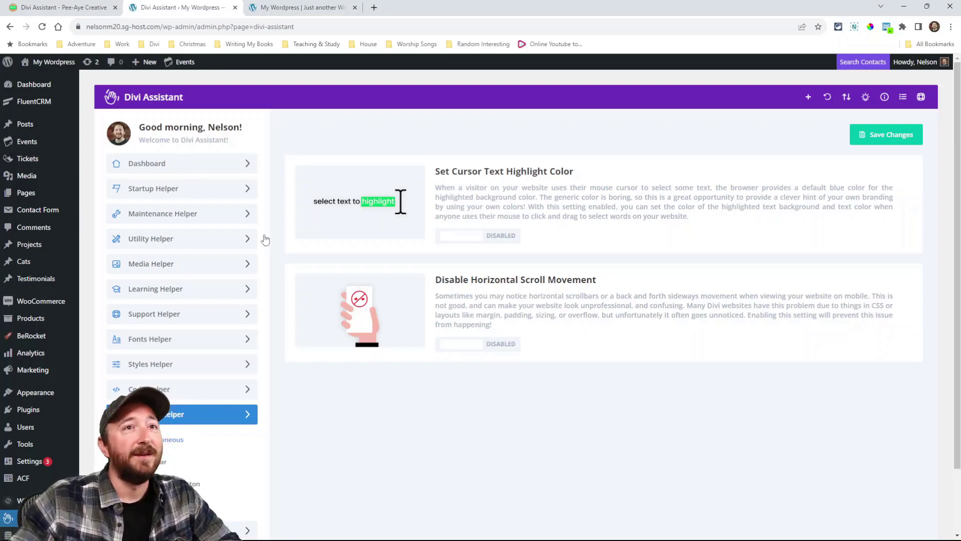
left_click(866, 99)
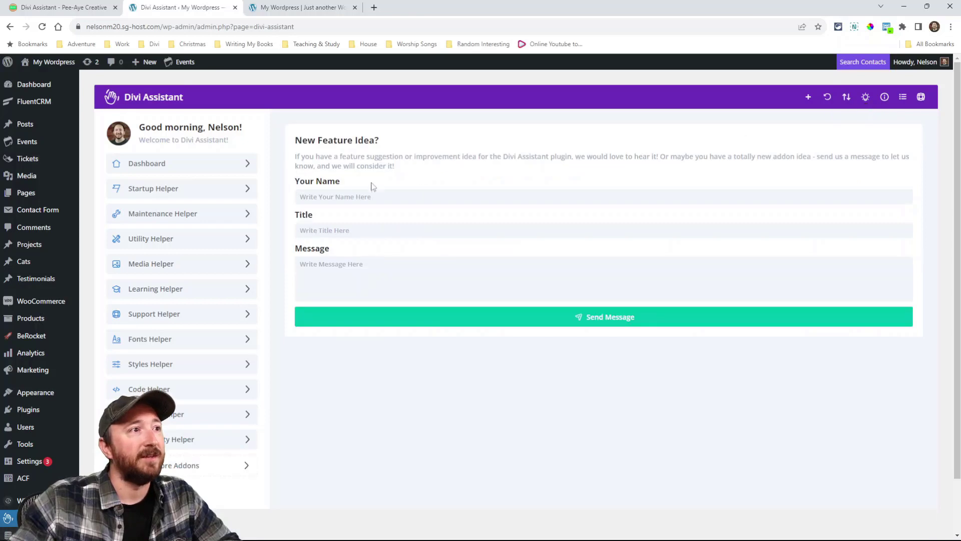